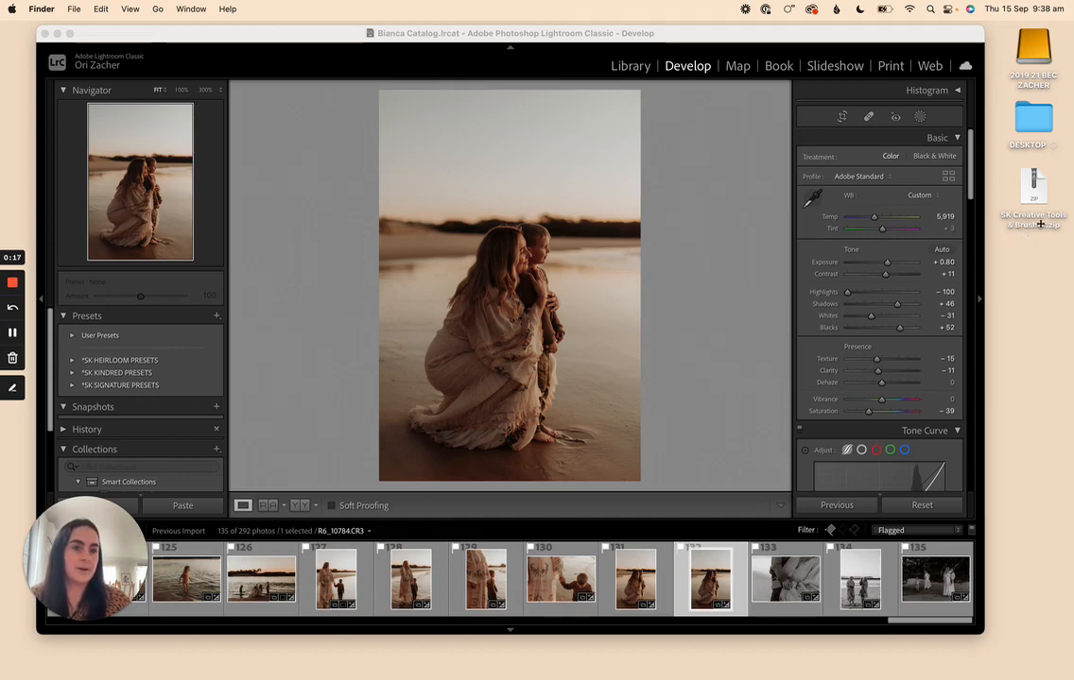
# Step: Extract SK Creative Tools & Brushes.zip on the desktop and open the extracted folder
pyautogui.click(1036, 194)
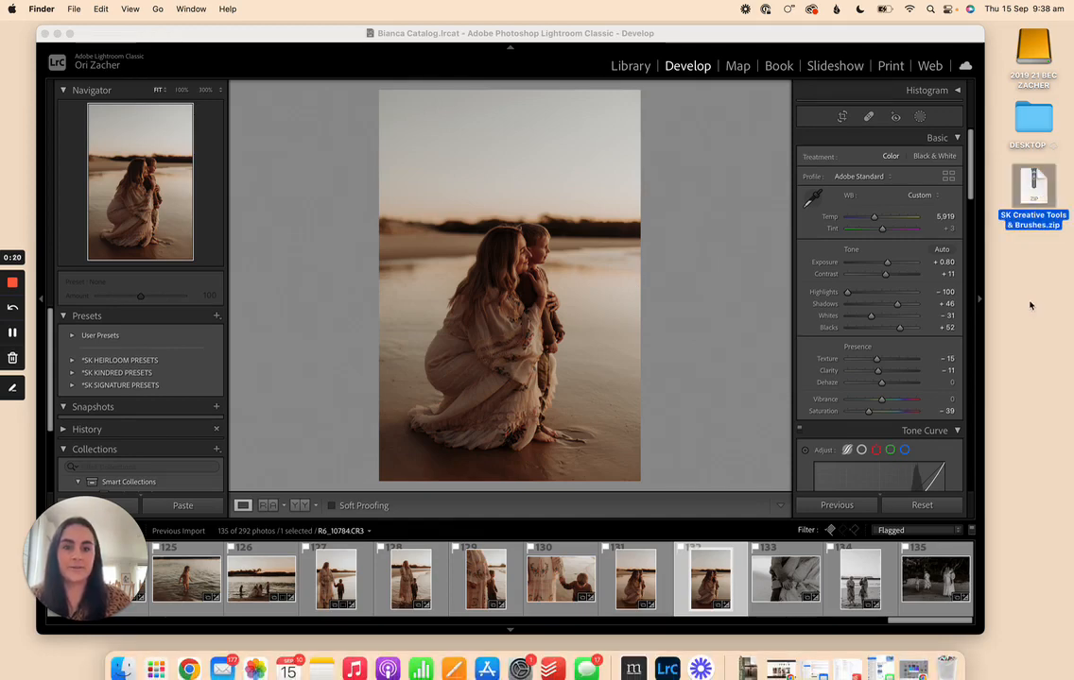
pyautogui.doubleClick(1033, 190)
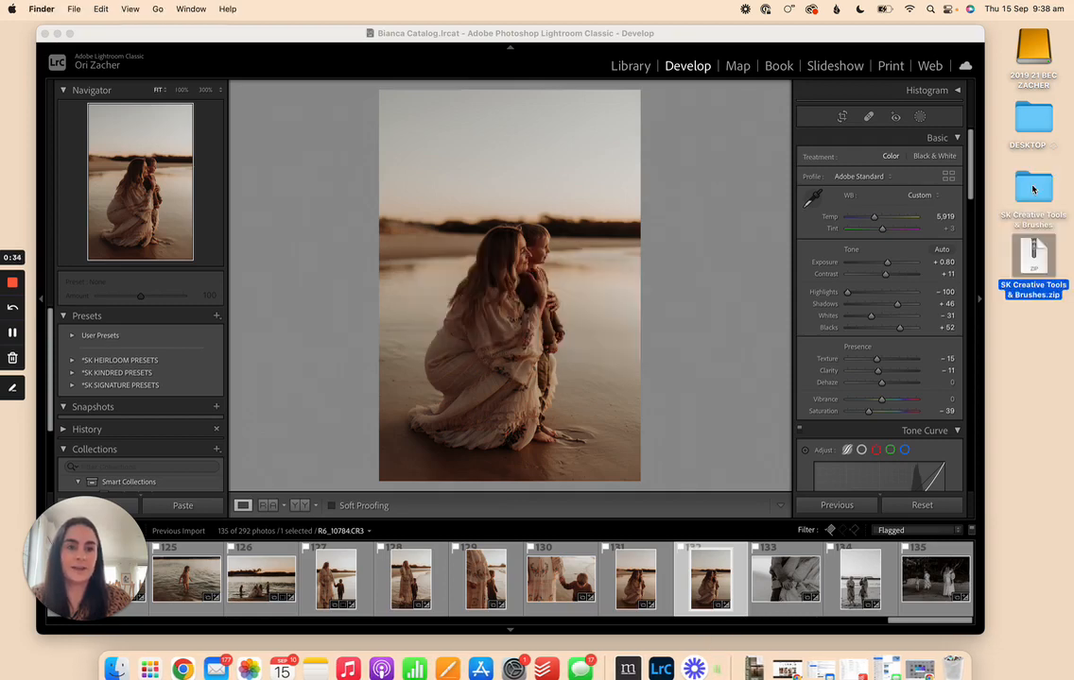
pyautogui.click(1031, 198)
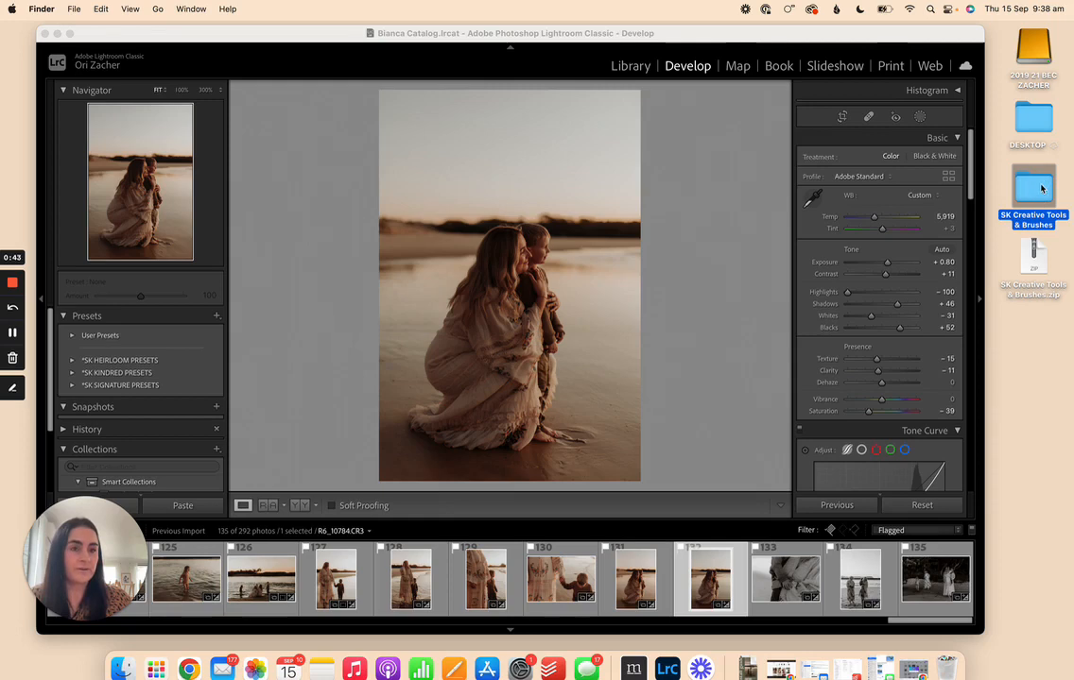
pyautogui.doubleClick(1041, 188)
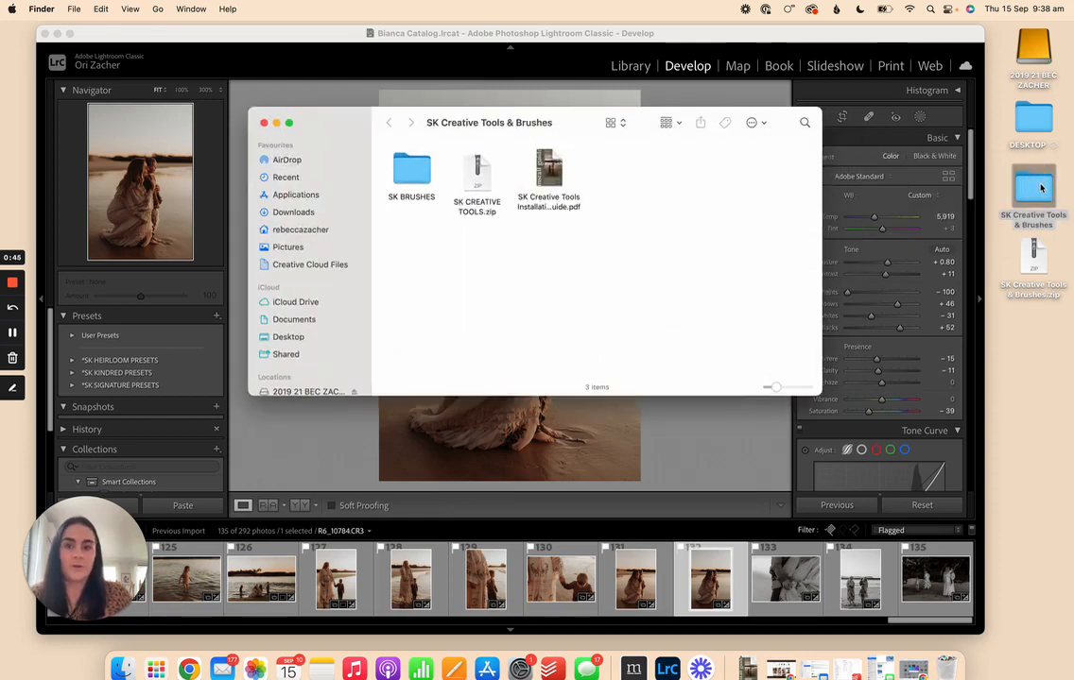
# Step: Open the SK BRUSHES folder and move its window aside so the Lightroom Classic window is accessible
pyautogui.click(411, 173)
pyautogui.click(476, 177)
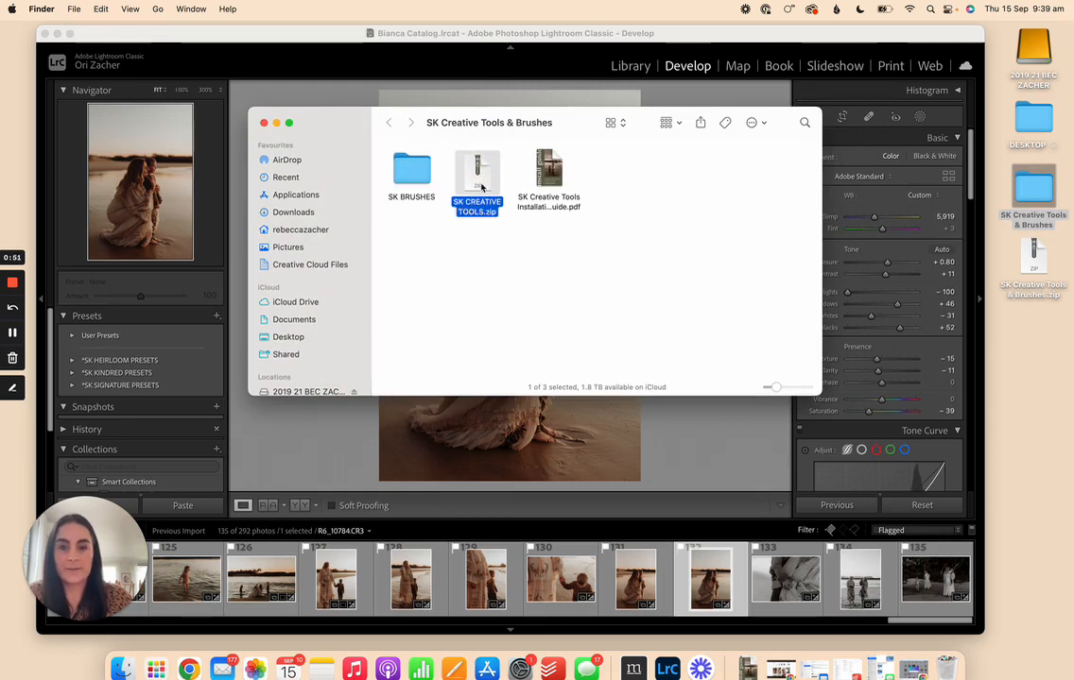
pyautogui.click(550, 189)
pyautogui.click(581, 274)
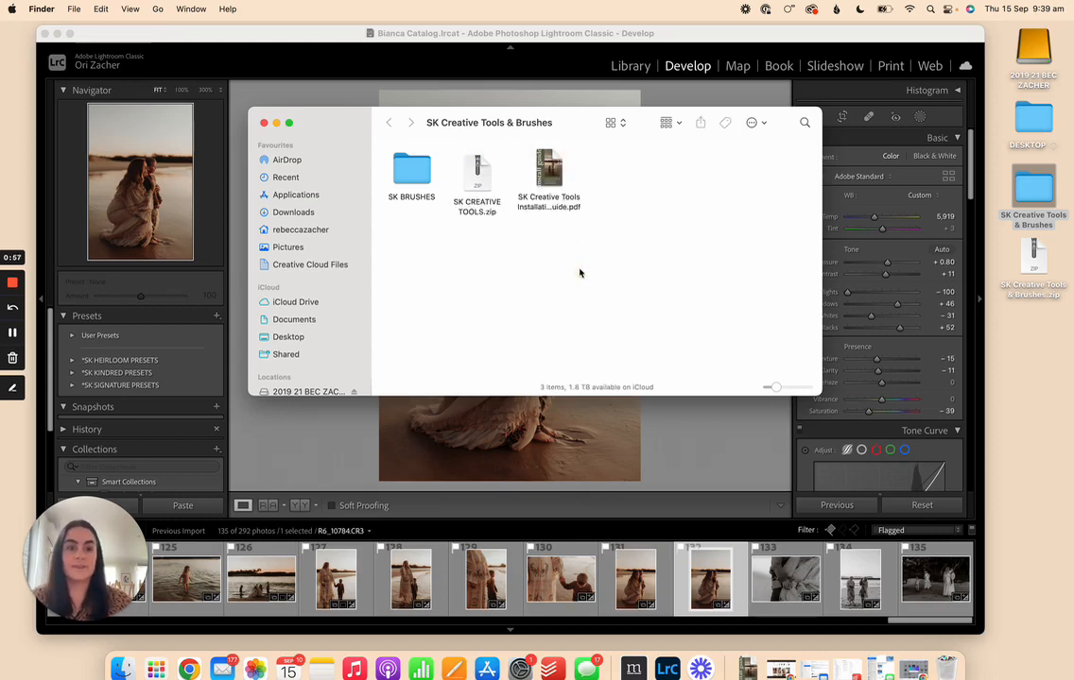
pyautogui.click(410, 173)
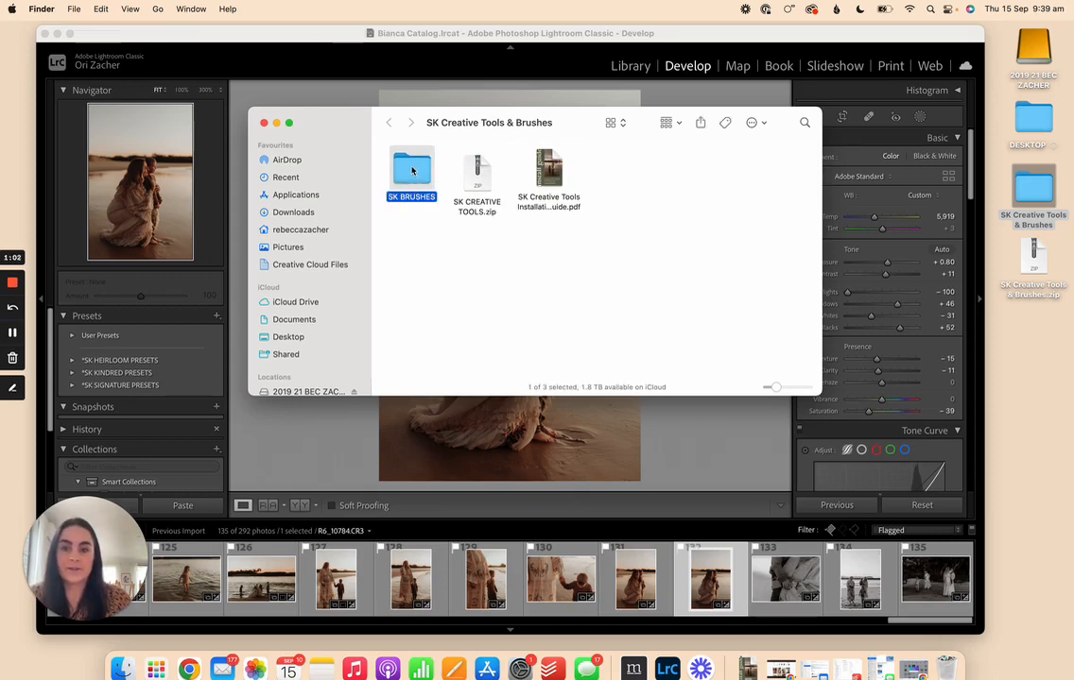
pyautogui.doubleClick(412, 171)
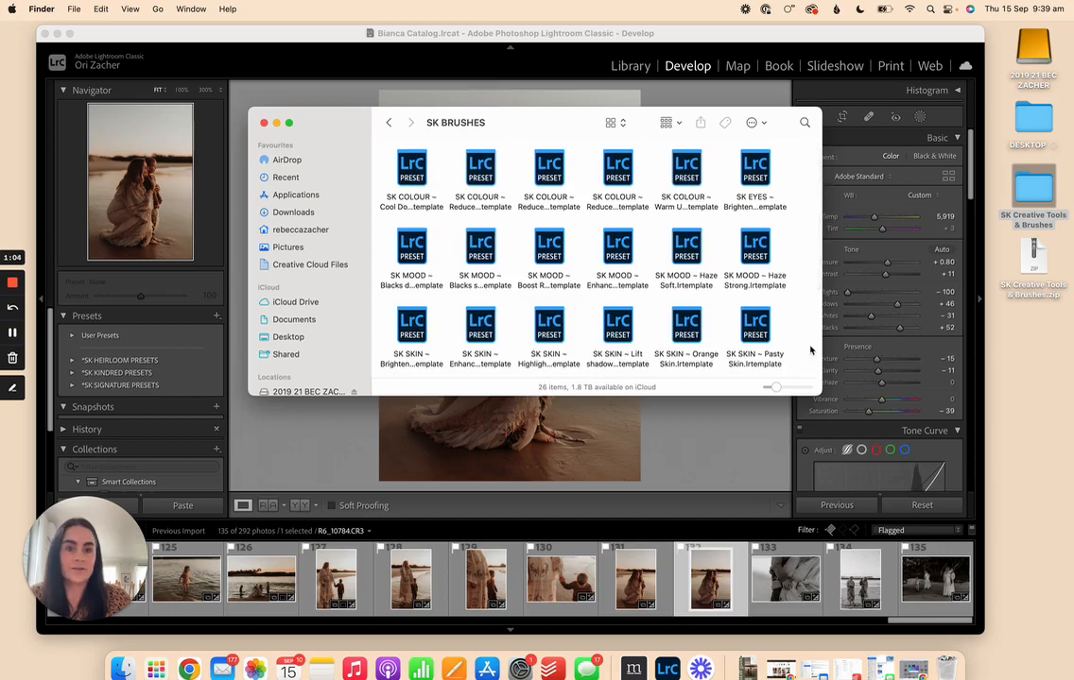
pyautogui.scroll(-5, 803, 349)
pyautogui.scroll(5, 804, 350)
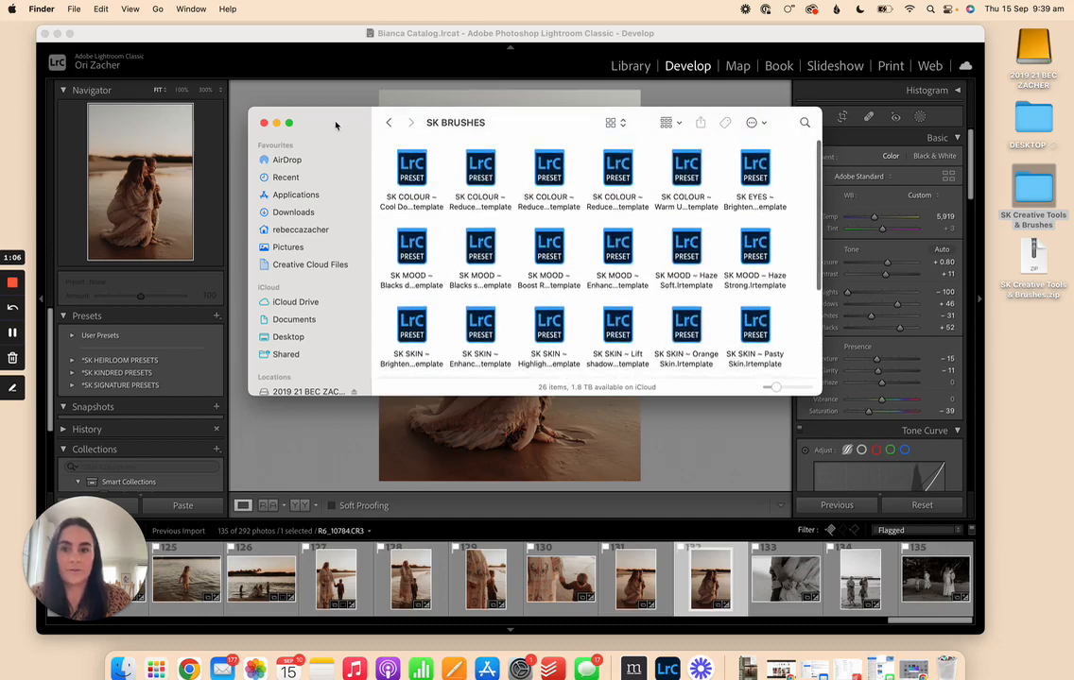
pyautogui.moveTo(336, 124); pyautogui.dragTo(603, 364)
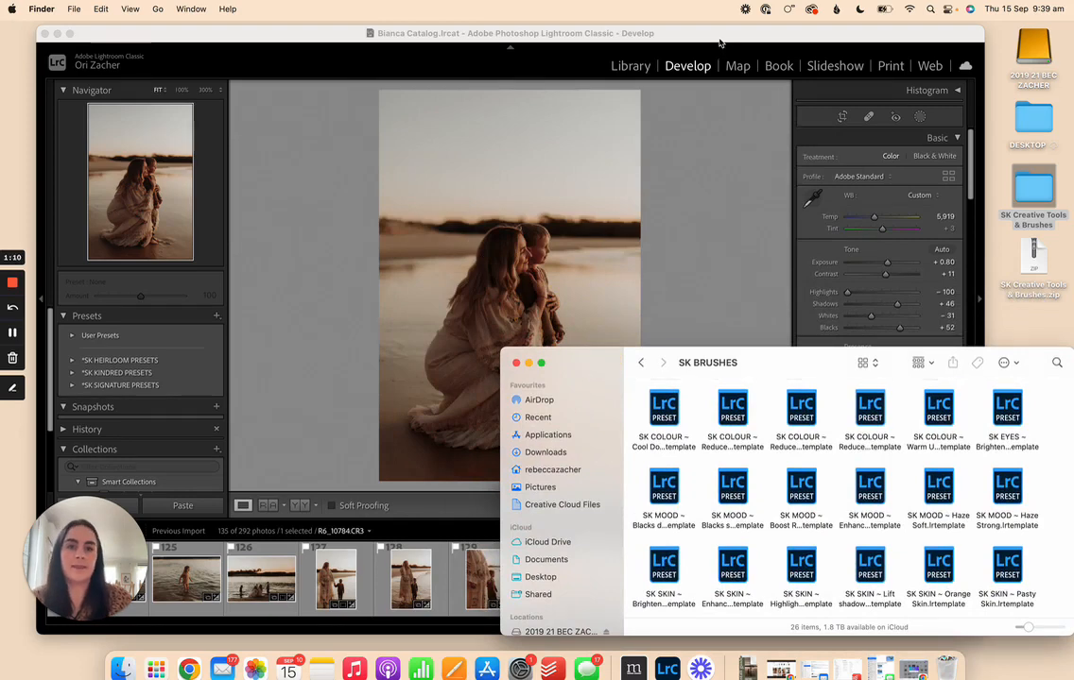
# Step: Switch to Lightroom Classic and, from its Presets preferences, show the location of all other Lightroom presets
pyautogui.click(643, 43)
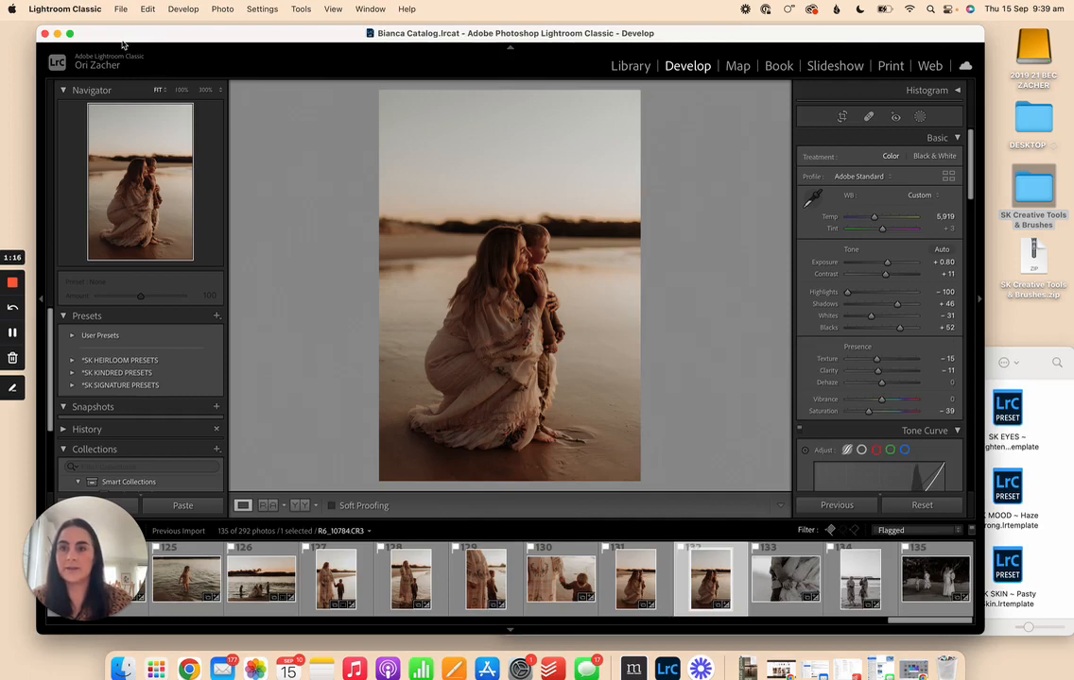
pyautogui.click(81, 11)
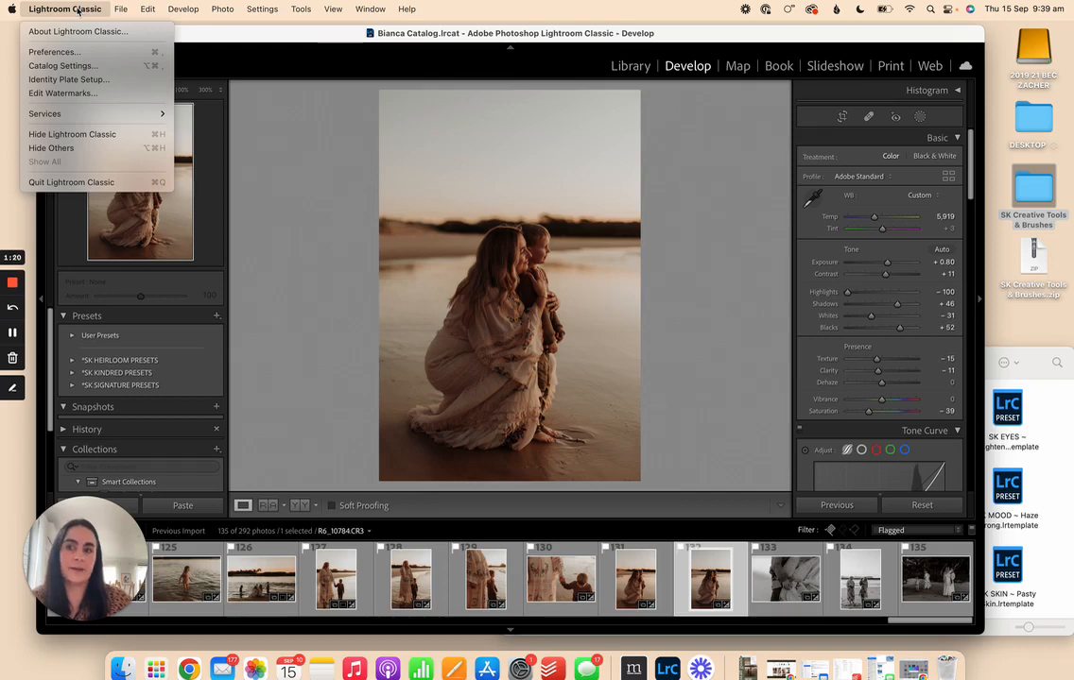
pyautogui.moveTo(146, 11)
pyautogui.moveTo(43, 12)
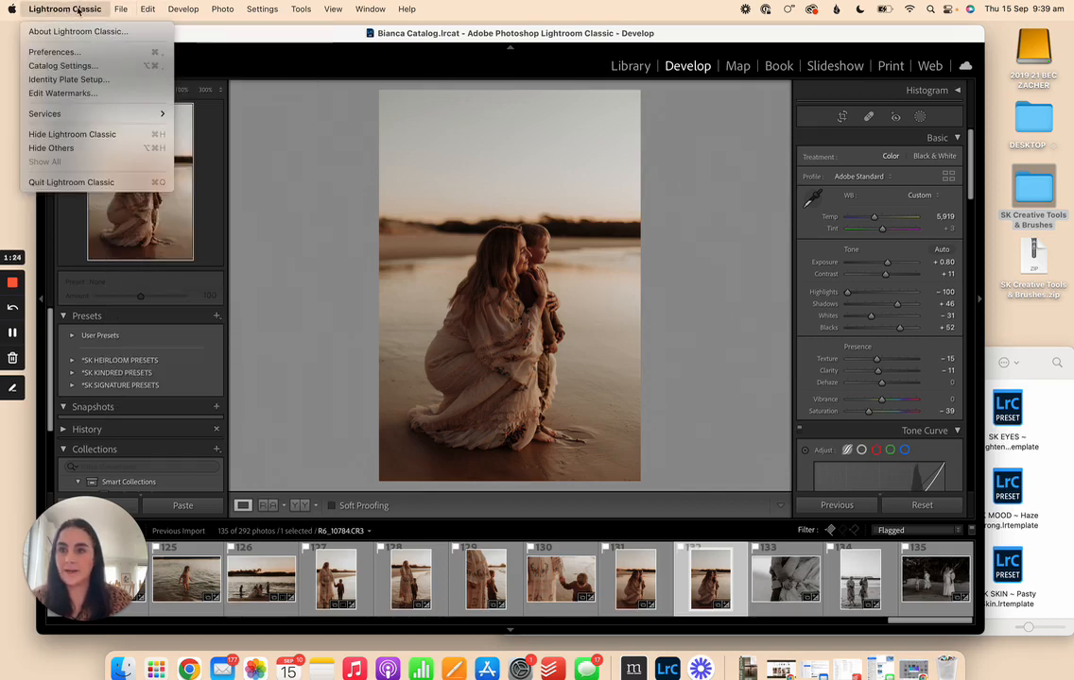
pyautogui.click(57, 53)
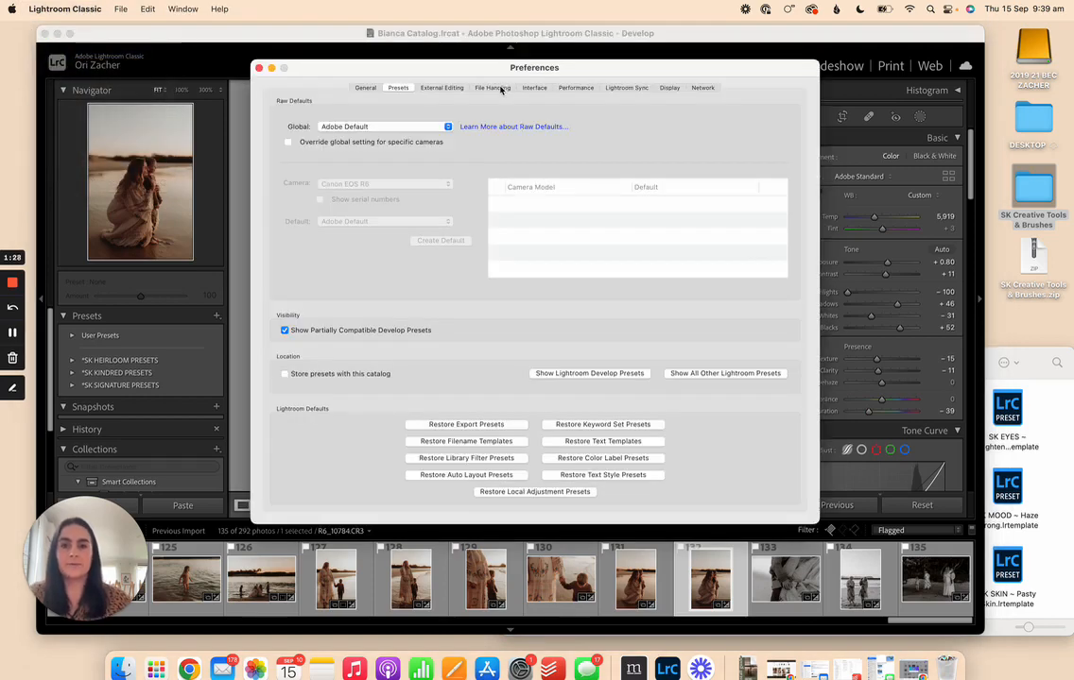
pyautogui.moveTo(535, 70); pyautogui.dragTo(535, 89)
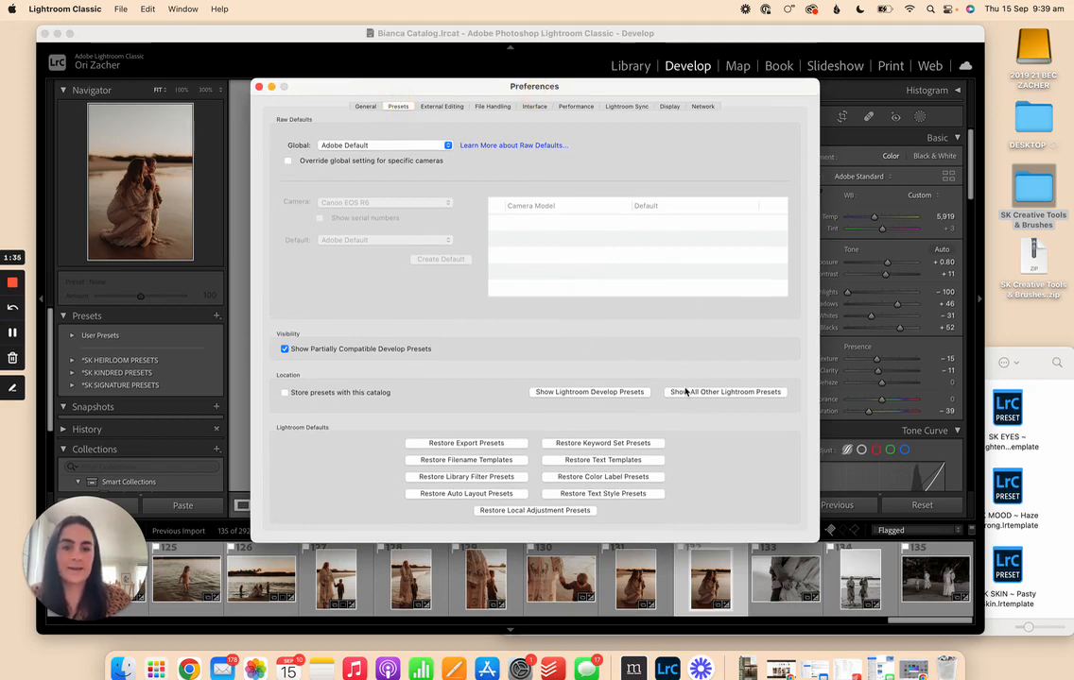
pyautogui.click(727, 393)
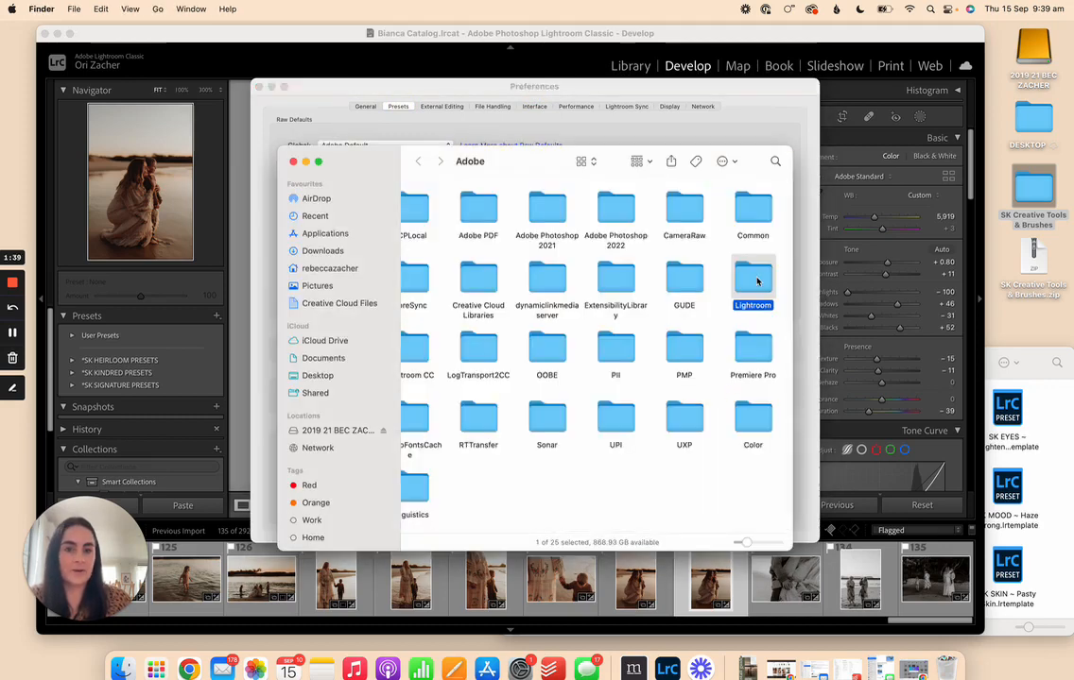
# Step: Open the Local Adjustment Presets folder inside the Lightroom folder
pyautogui.doubleClick(756, 281)
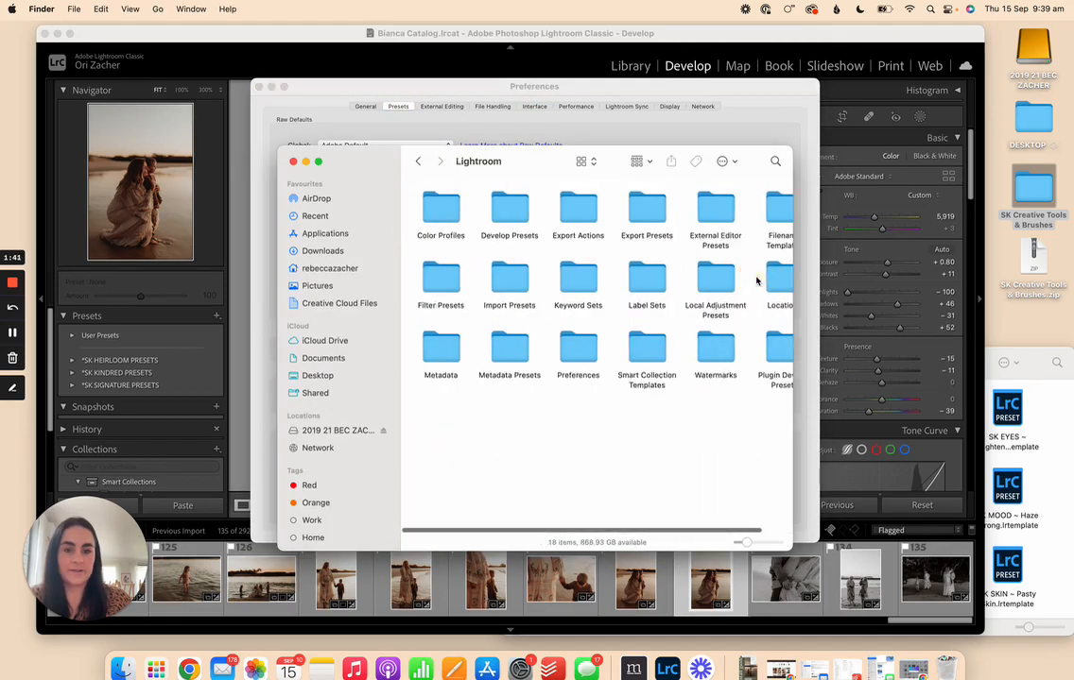
pyautogui.click(714, 285)
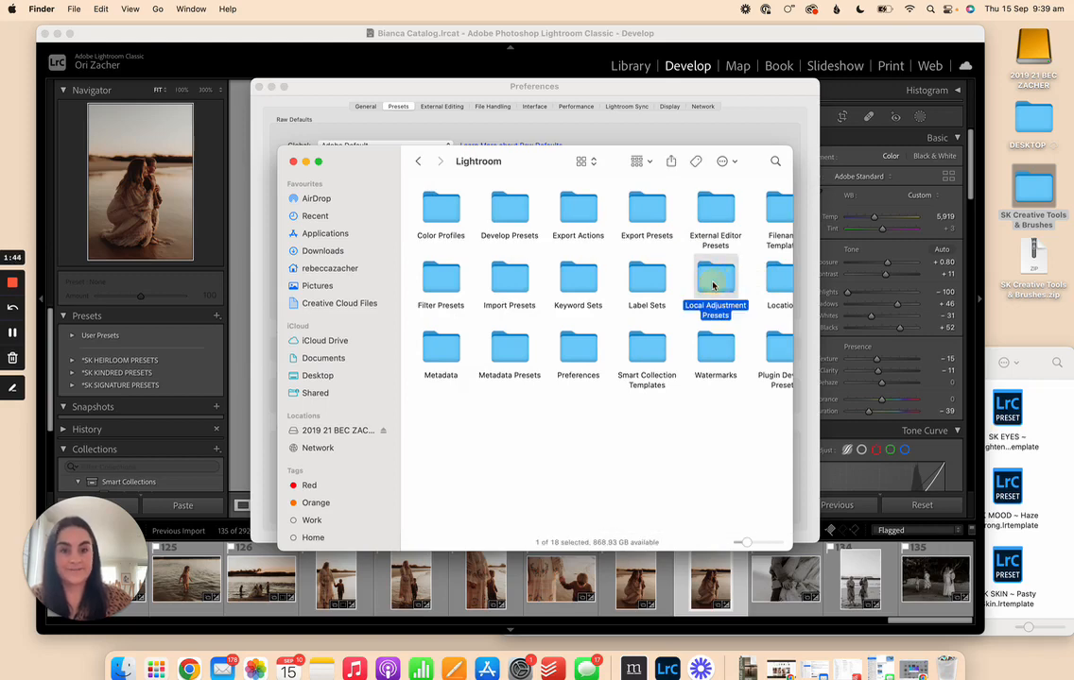
pyautogui.doubleClick(714, 285)
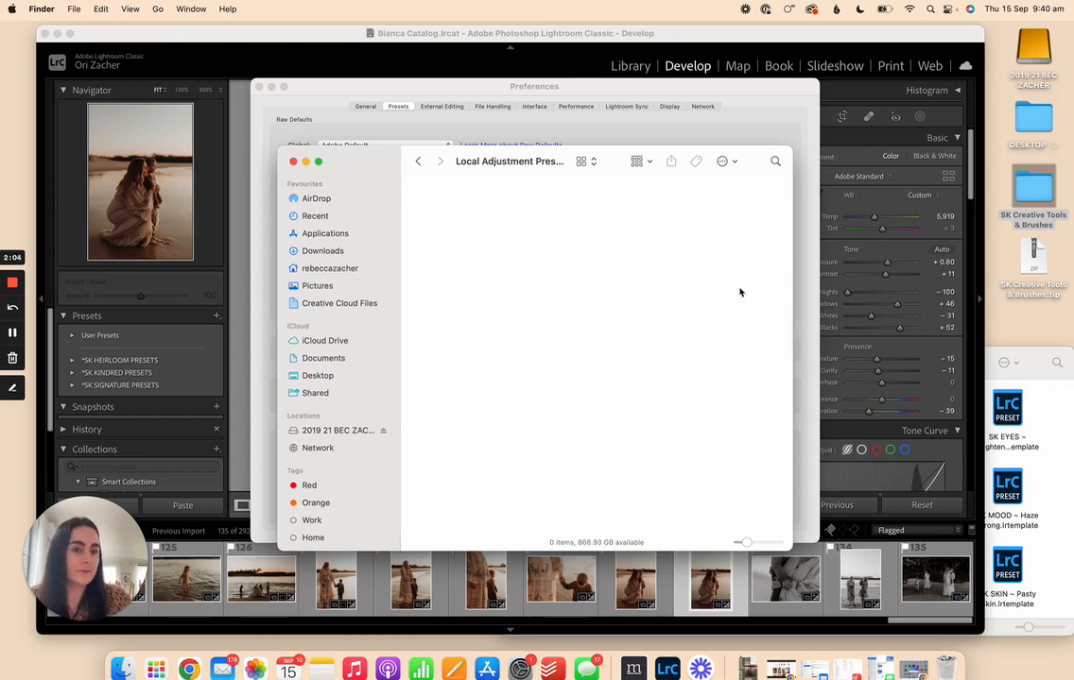
# Step: Copy all brush preset files from the SK BRUSHES folder into the Local Adjustment Presets folder
pyautogui.click(1040, 463)
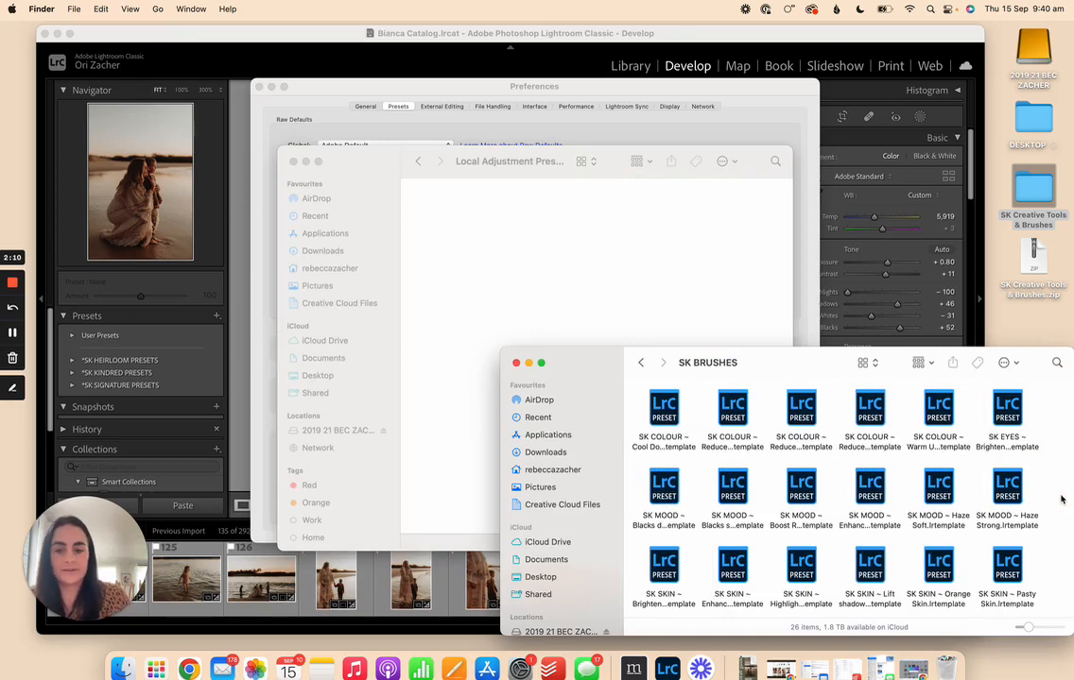
pyautogui.press('super+a')
pyautogui.press('super+c')
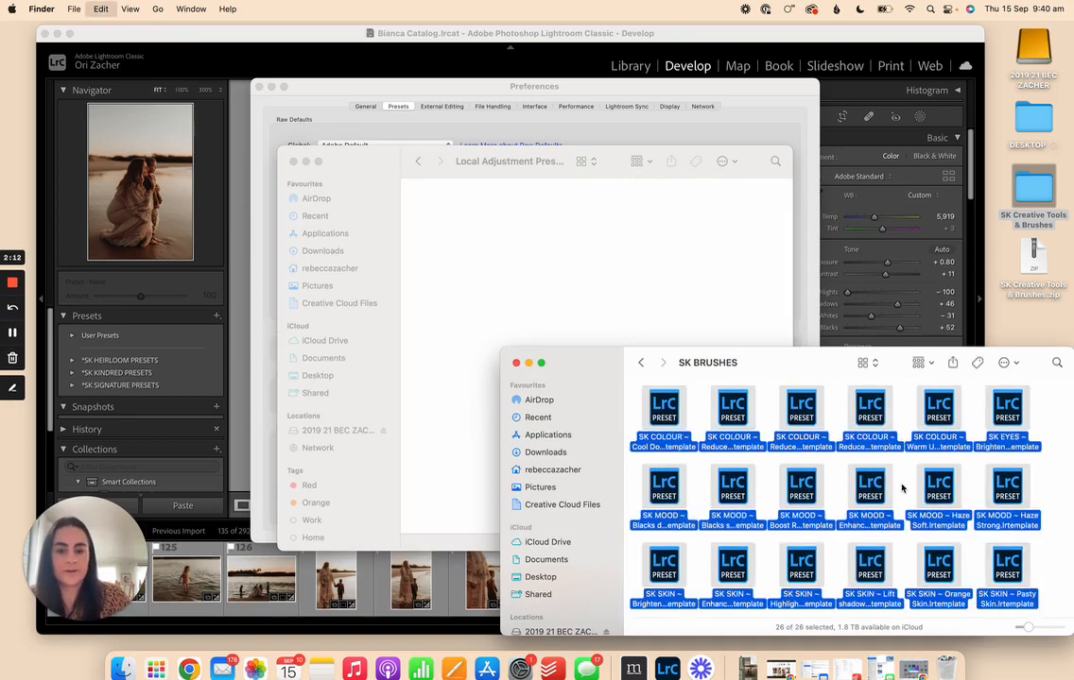
pyautogui.click(468, 242)
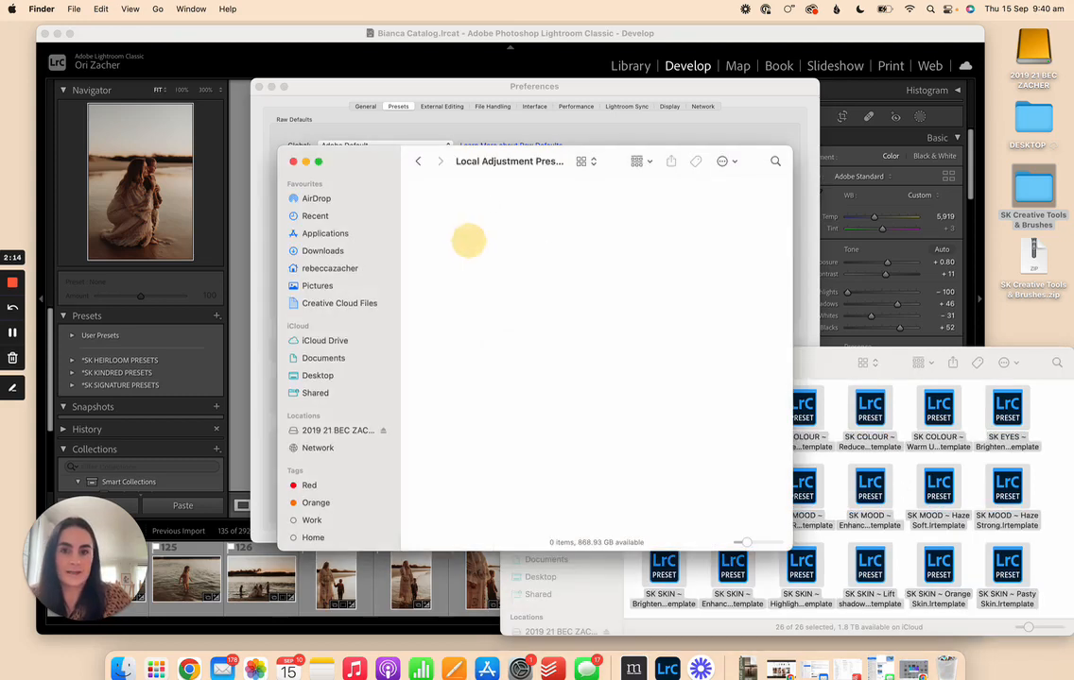
pyautogui.rightClick(531, 256)
pyautogui.click(567, 276)
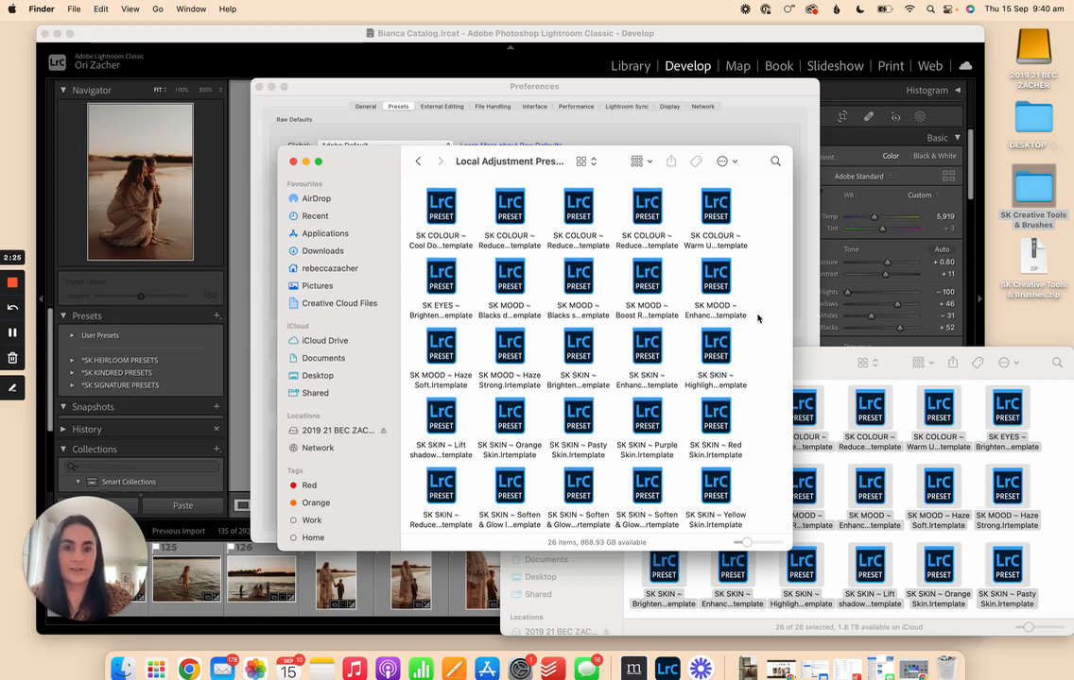
pyautogui.moveTo(762, 283); pyautogui.dragTo(558, 281)
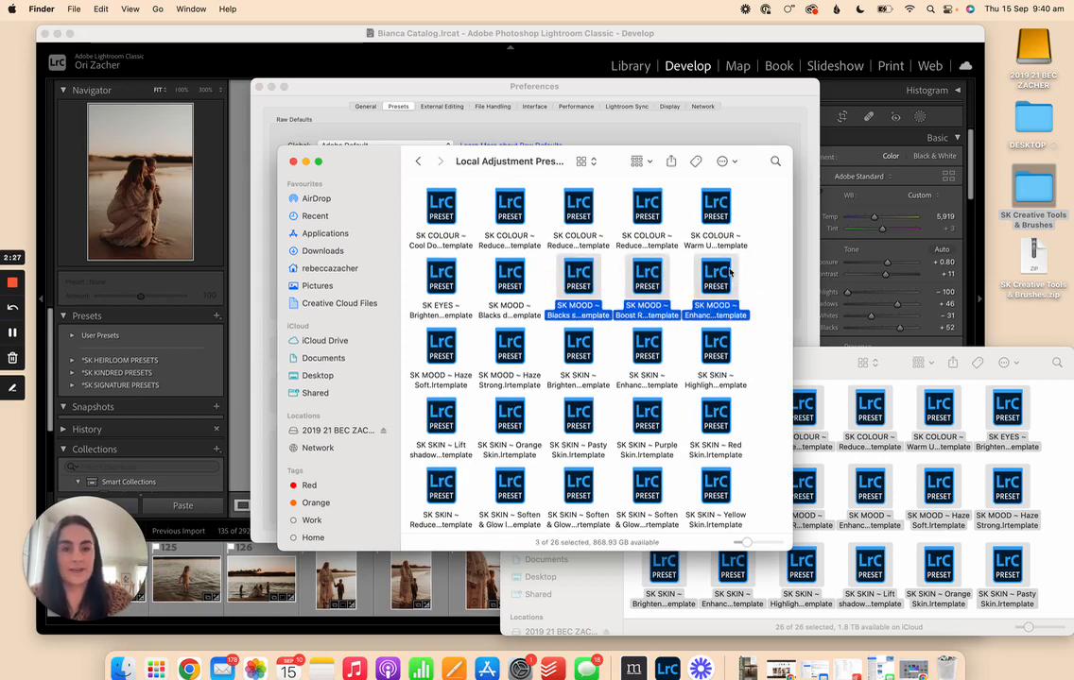
pyautogui.click(769, 272)
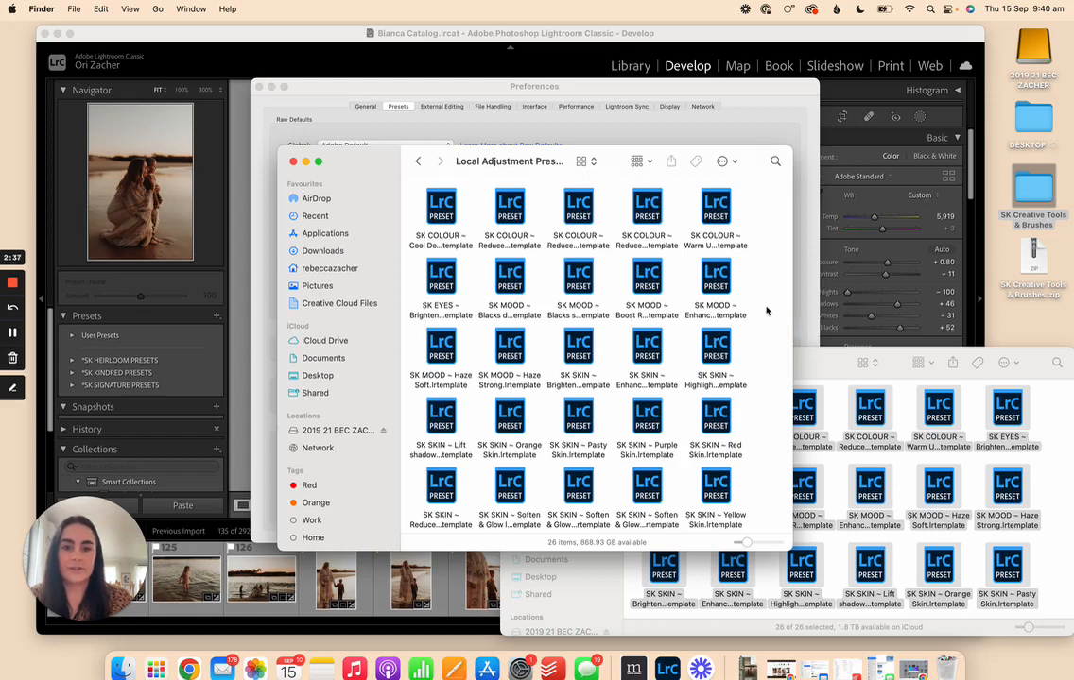
# Step: Close both folder windows and the Preferences dialog, and return to the Lightroom Classic Develop view
pyautogui.press('super+grave')
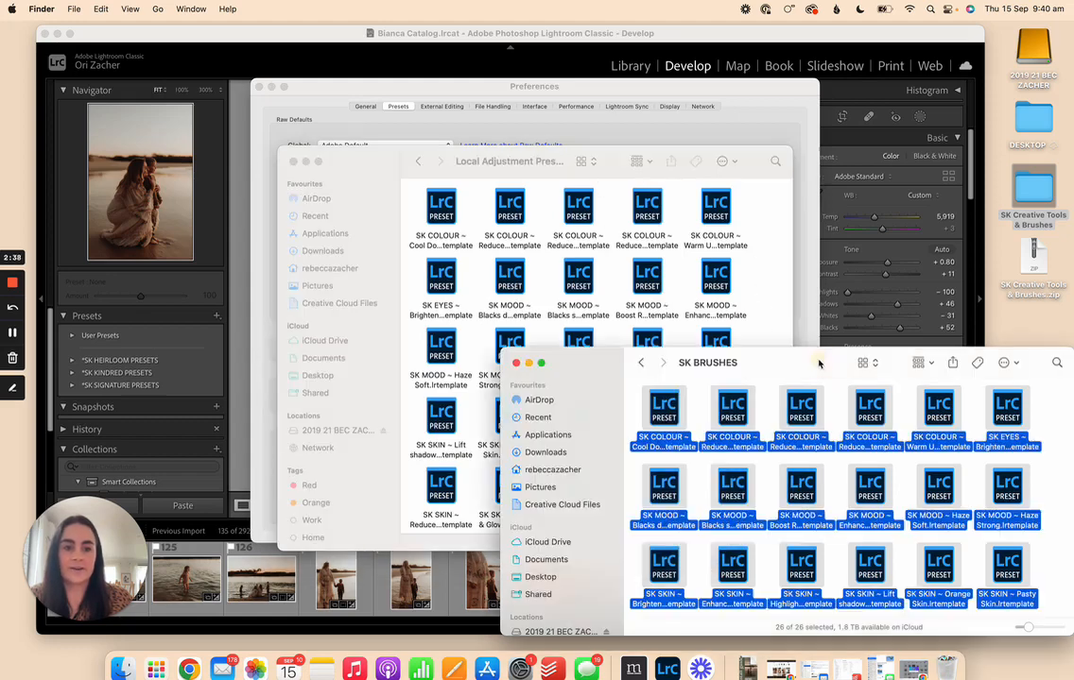
pyautogui.click(513, 365)
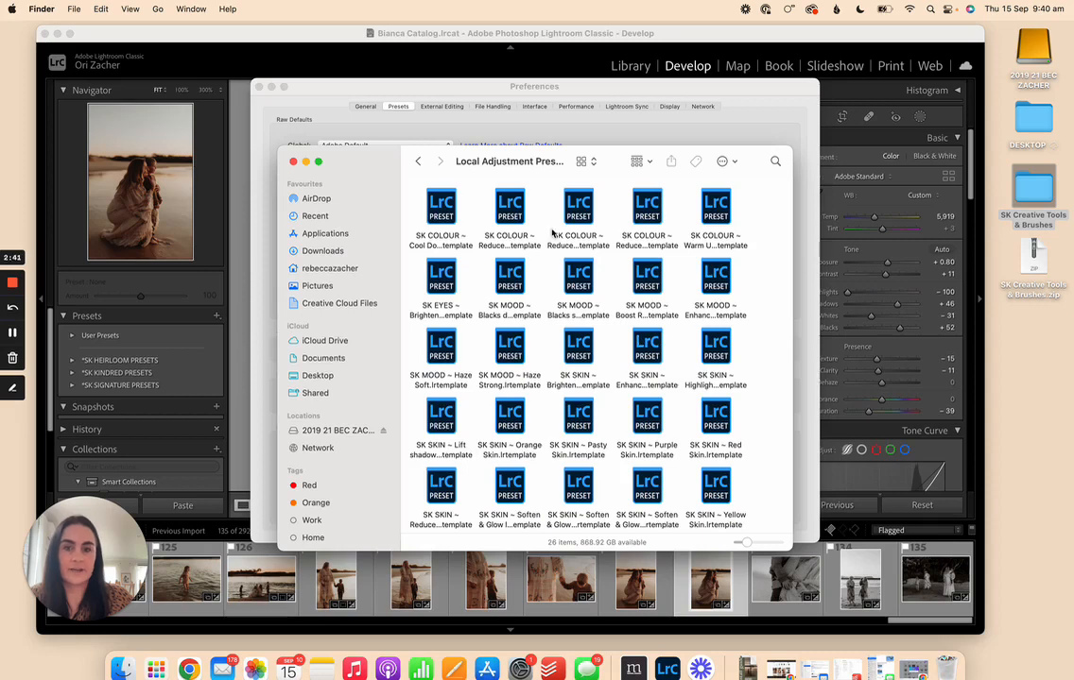
pyautogui.click(293, 162)
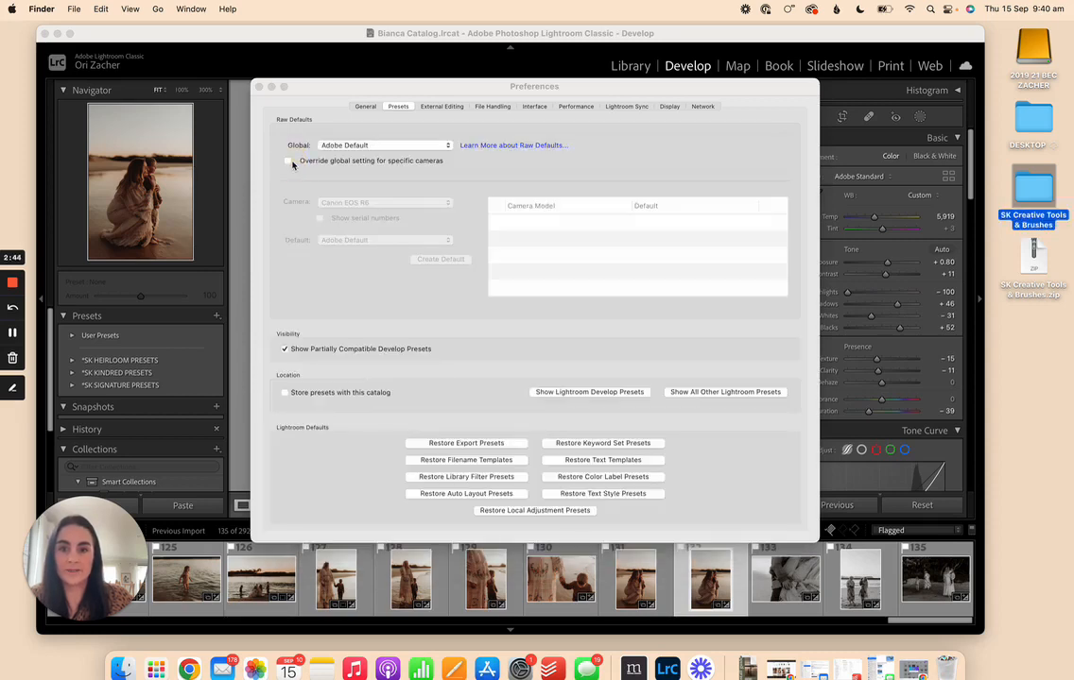
pyautogui.click(260, 87)
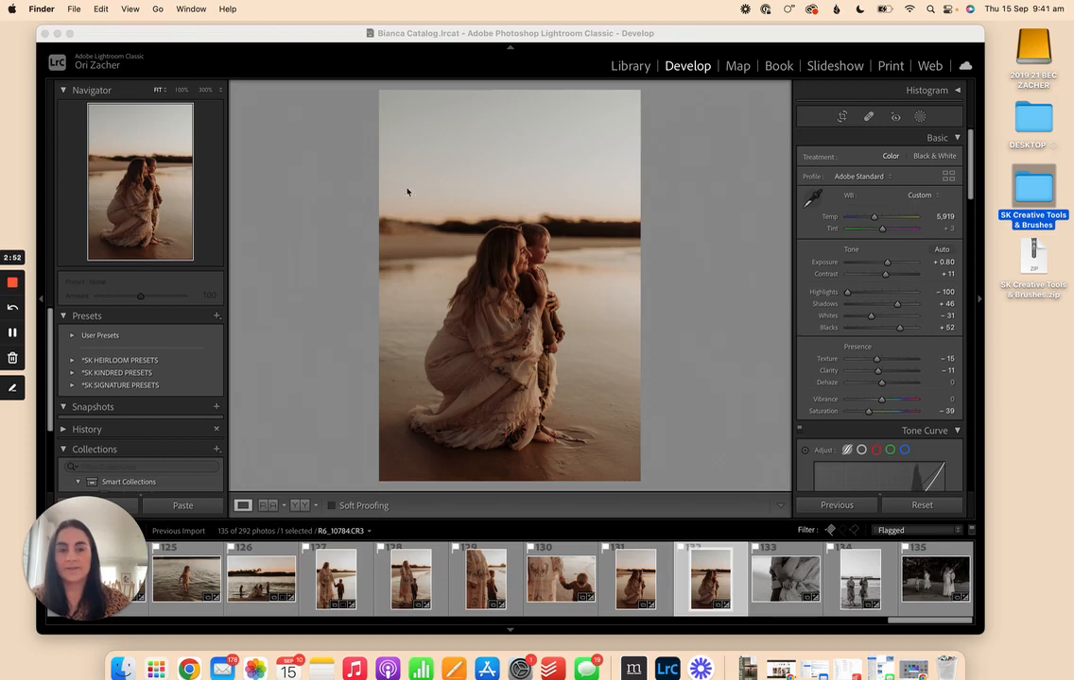
pyautogui.click(246, 216)
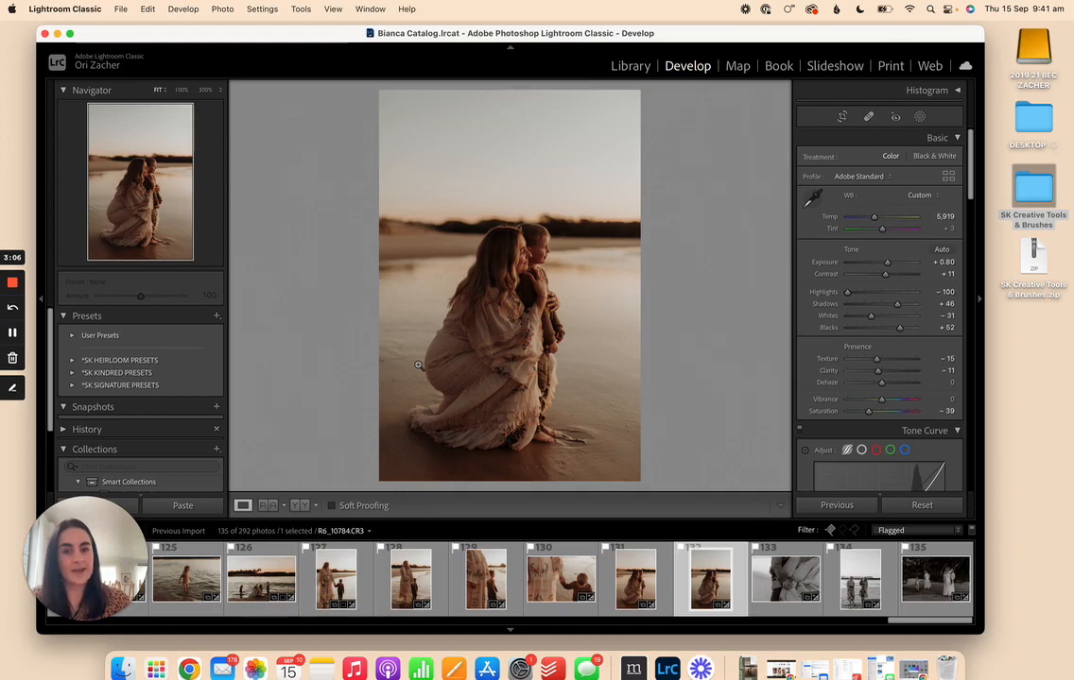
# Step: Check the masking Brush's Effect presets for the SK brushes and leave masking without painting
pyautogui.press('k')
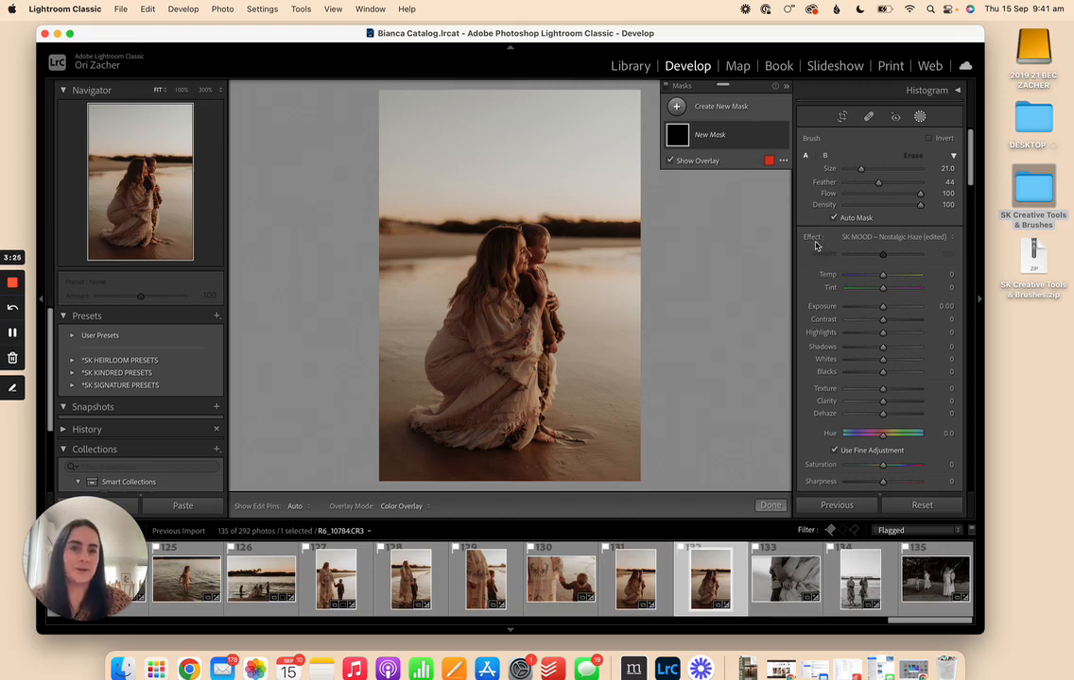
pyautogui.click(877, 239)
pyautogui.scroll(-5, 884, 393)
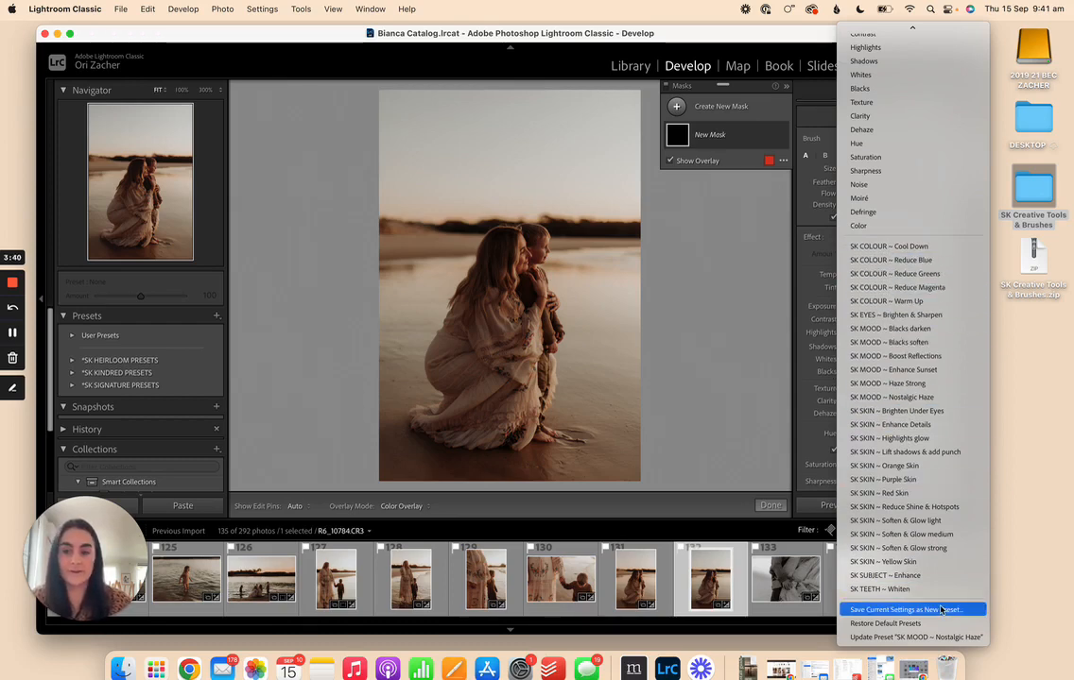
pyautogui.click(696, 228)
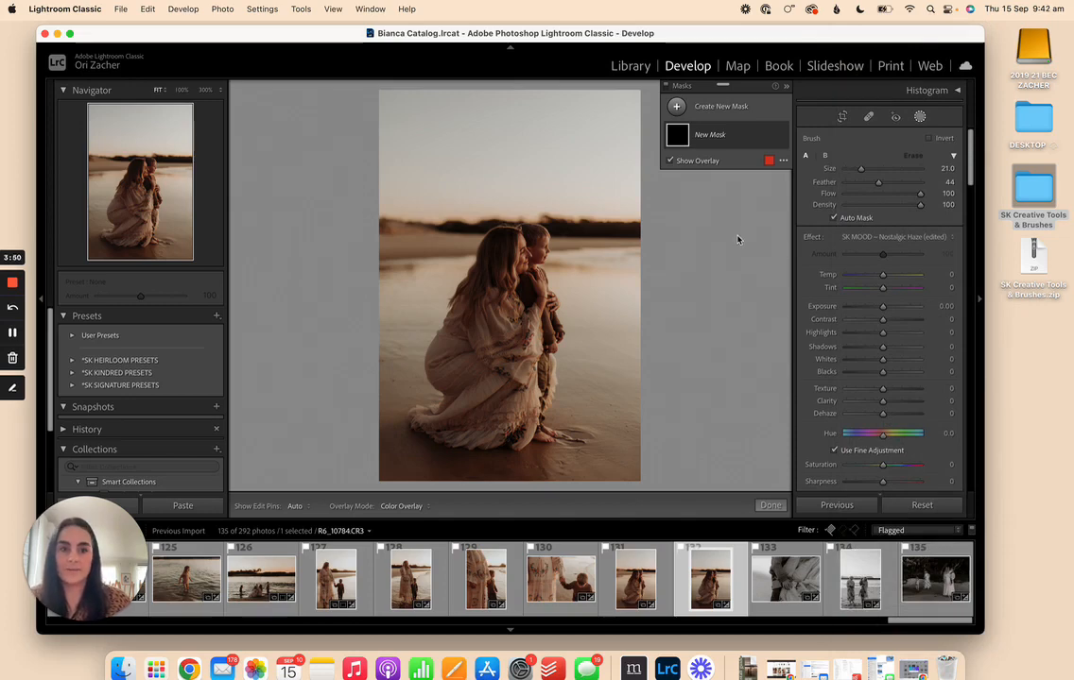
pyautogui.click(772, 508)
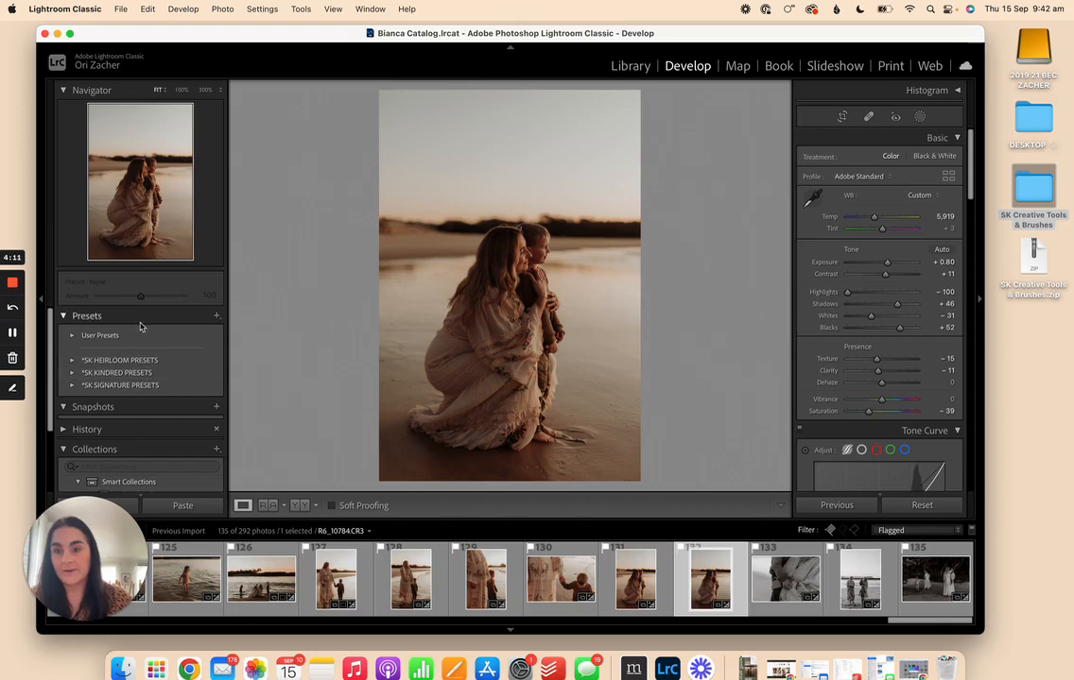
# Step: Import the develop presets from SK CREATIVE TOOLS.zip in the SK Creative Tools & Brushes folder
pyautogui.click(216, 318)
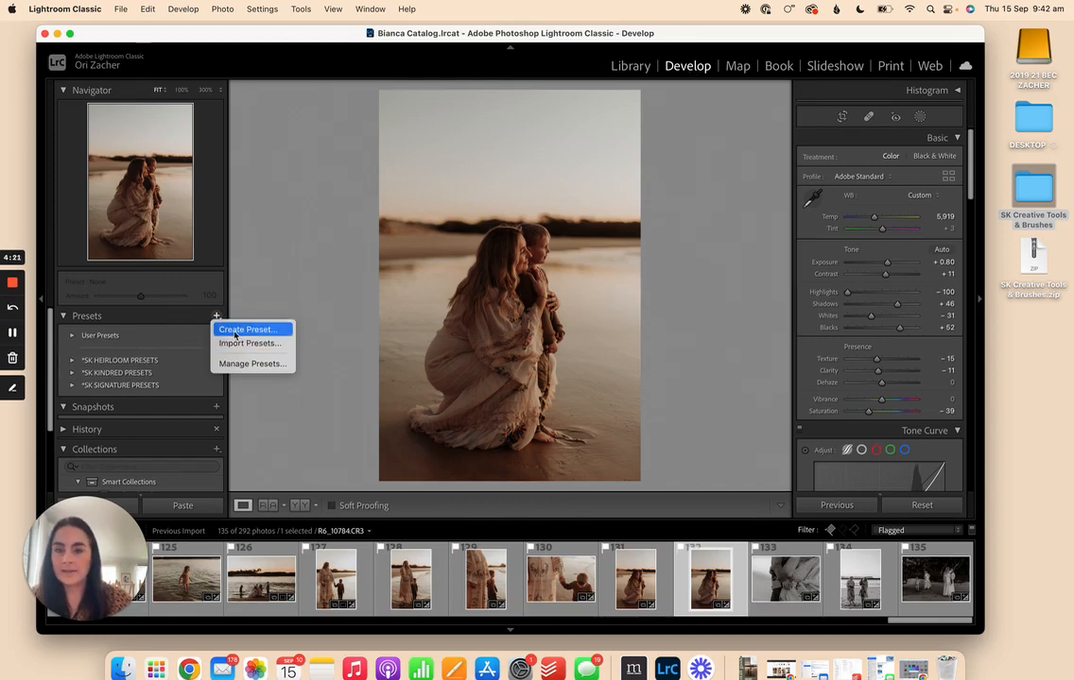
pyautogui.click(264, 346)
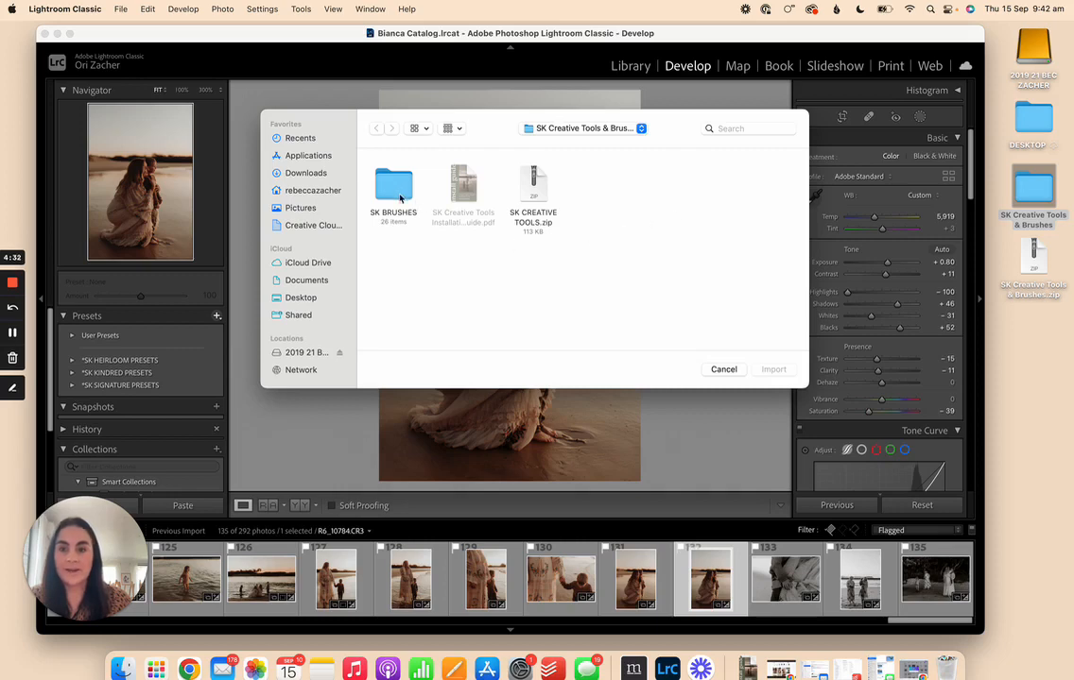
pyautogui.click(535, 194)
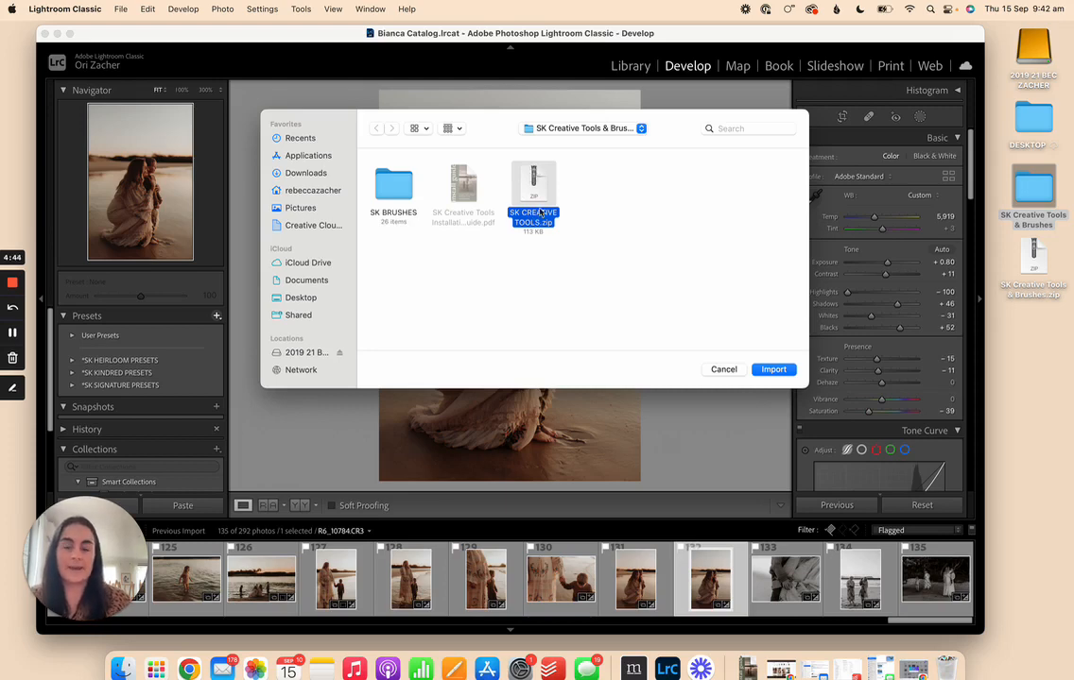
pyautogui.click(774, 369)
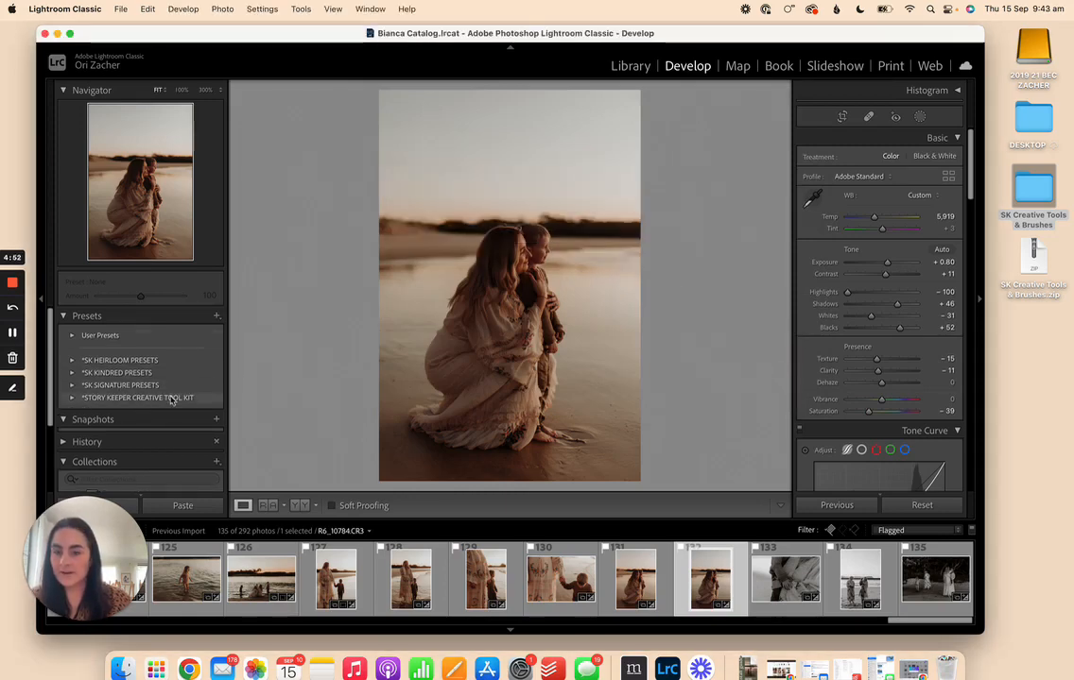
# Step: Expand the *STORY KEEPER CREATIVE TOOL KIT preset group, dismissing its options without changing the group
pyautogui.rightClick(111, 398)
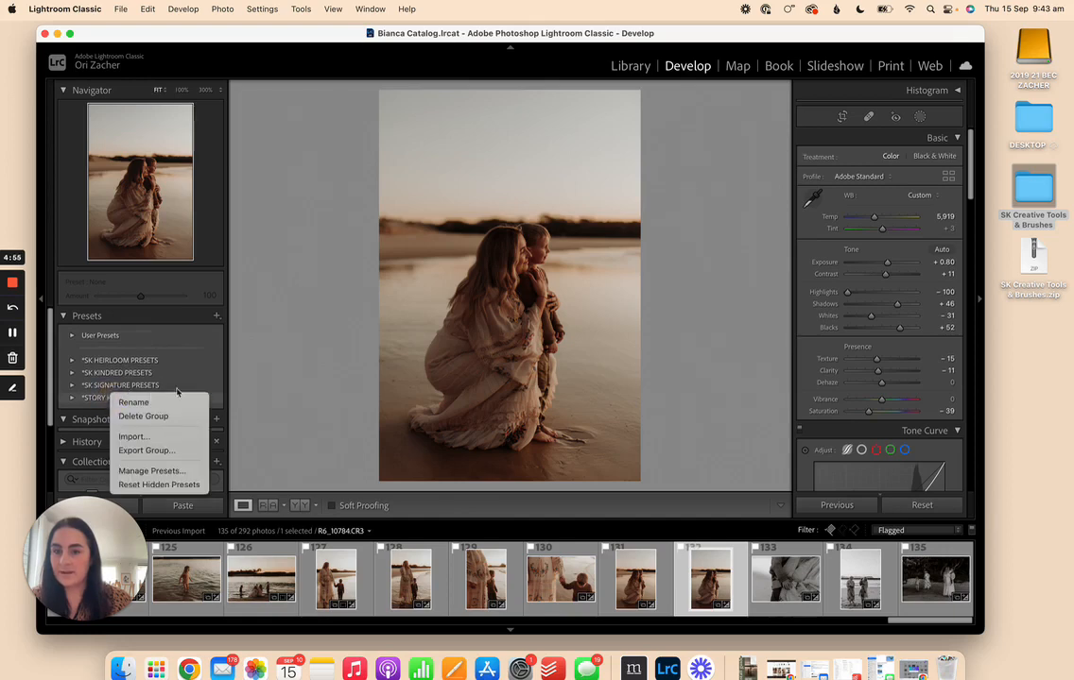
pyautogui.click(226, 384)
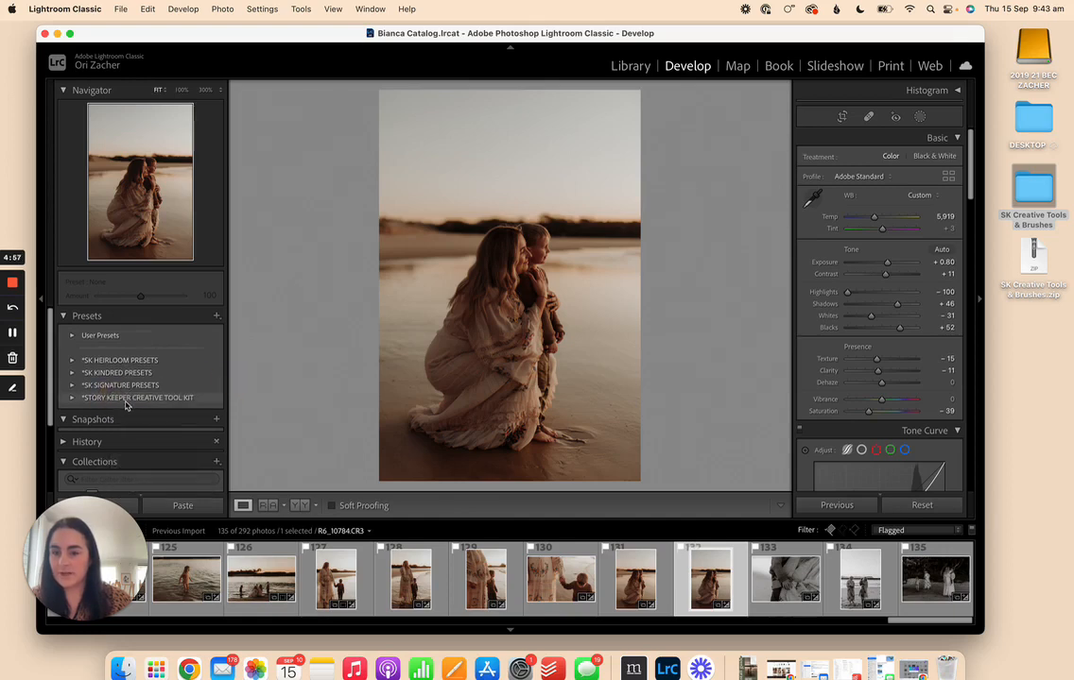
pyautogui.scroll(-5, 126, 404)
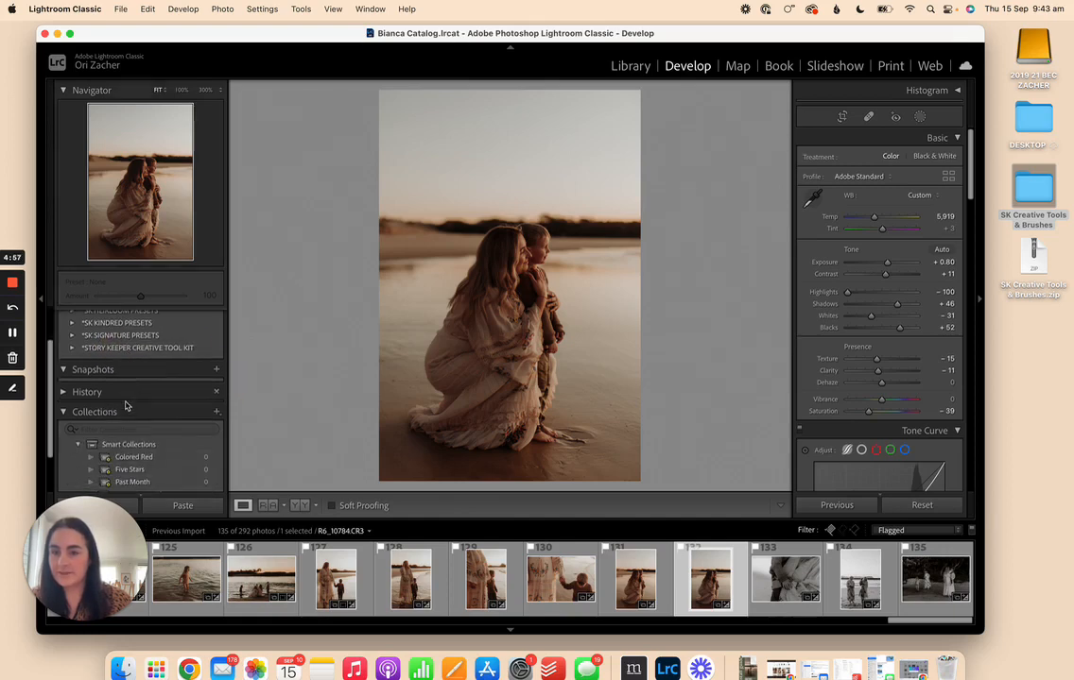
pyautogui.click(72, 348)
# Step: Look through the Creative Tool Kit's grain, haze, lens correction, sun burst and tilt shift presets and the photo's develop settings
pyautogui.scroll(-5, 196, 387)
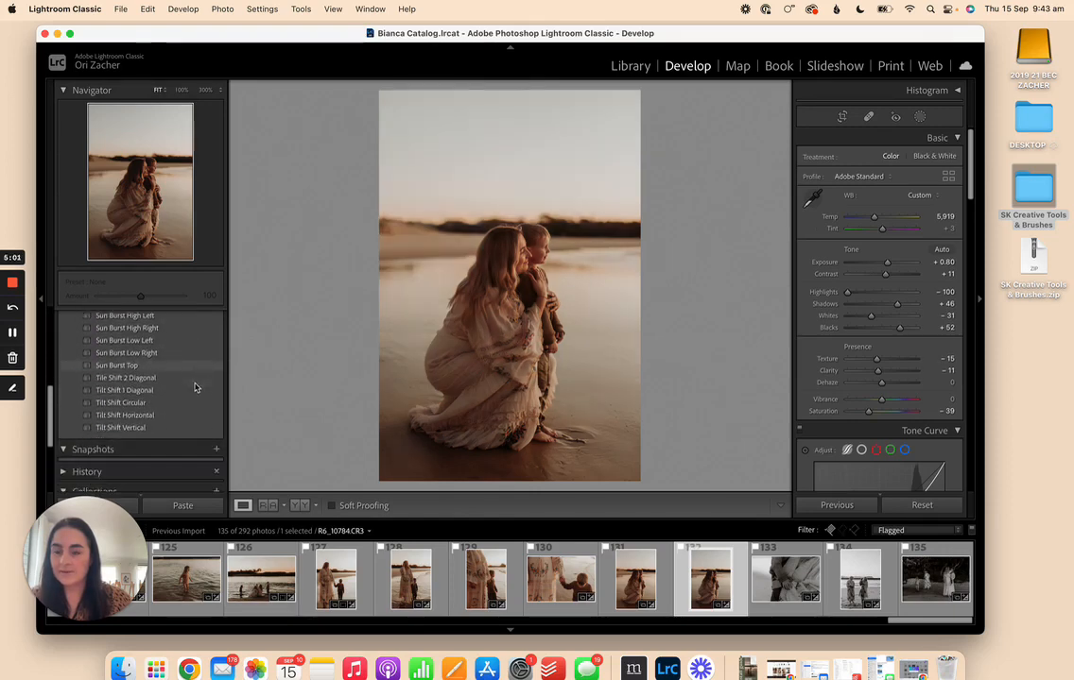
pyautogui.scroll(4, 156, 379)
pyautogui.scroll(5, 132, 373)
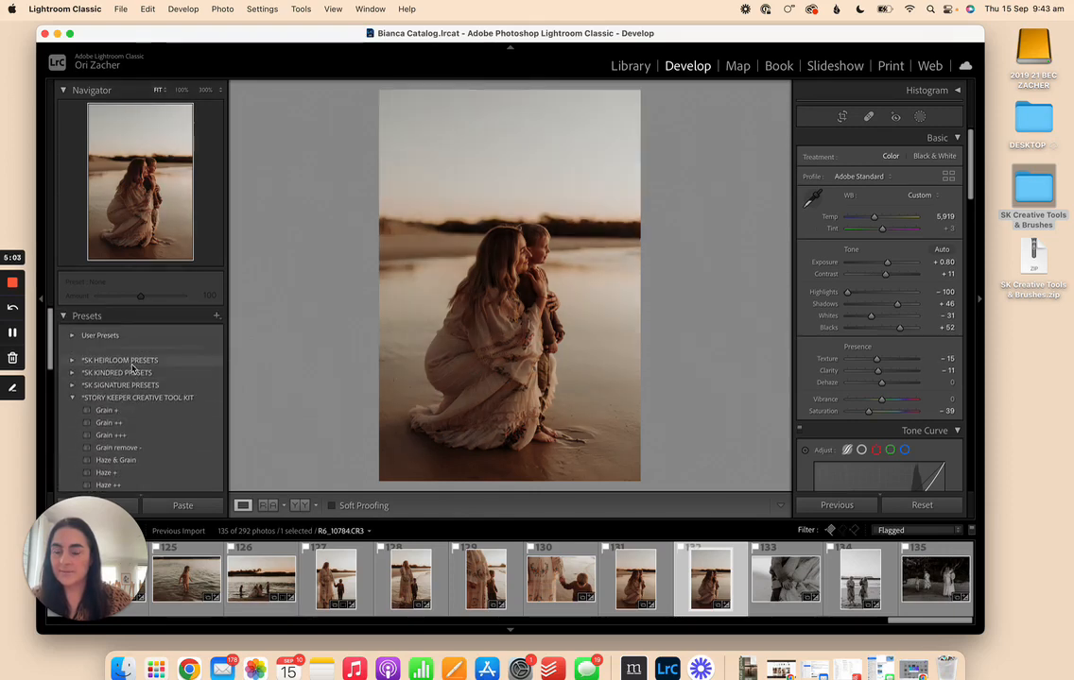
pyautogui.scroll(-8, 132, 370)
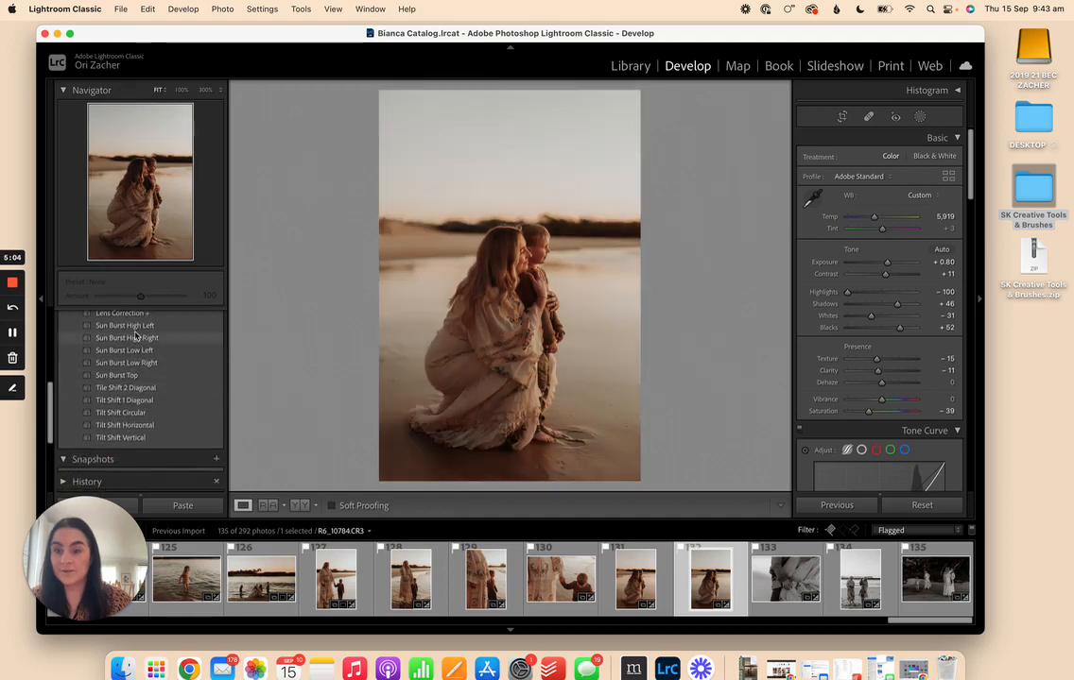
pyautogui.scroll(5, 134, 397)
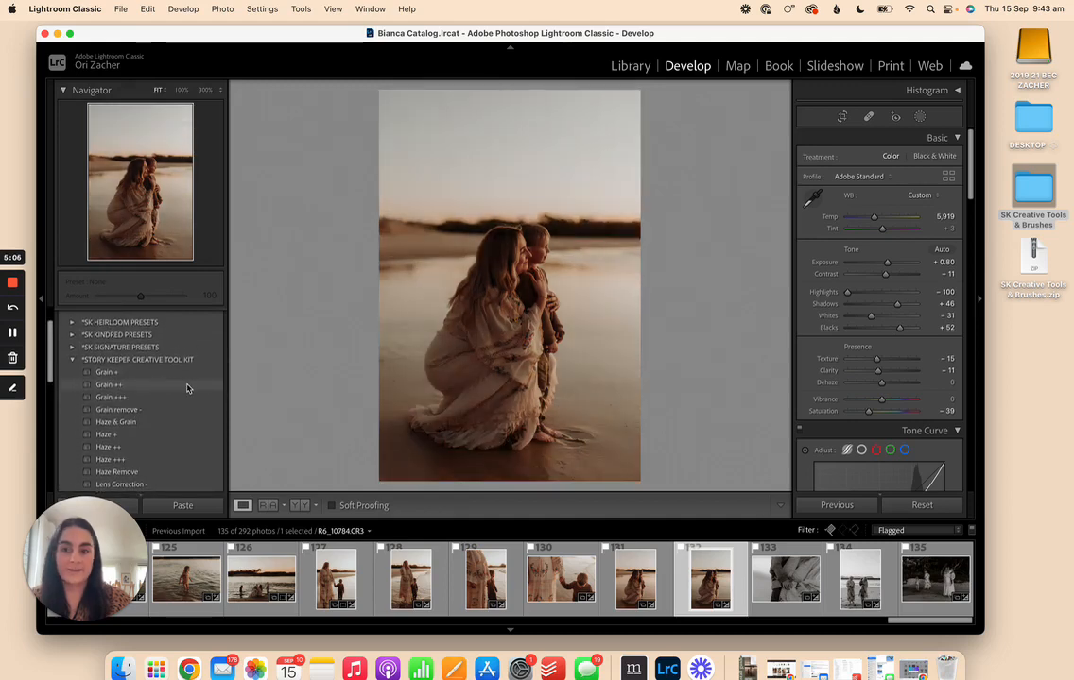
pyautogui.scroll(-5, 166, 388)
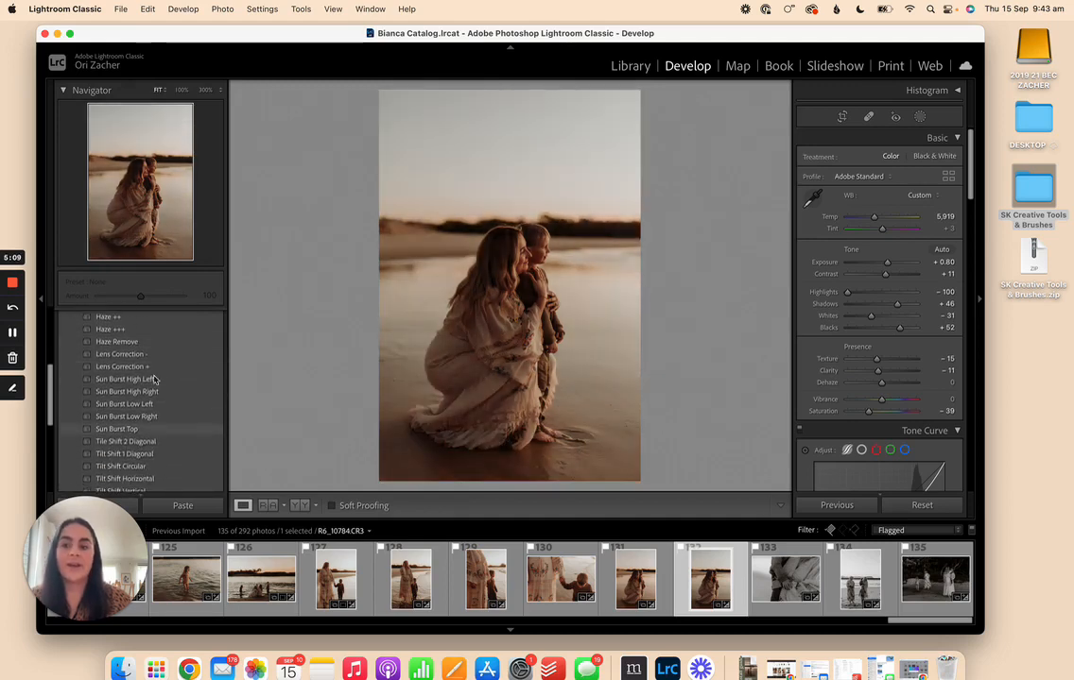
pyautogui.scroll(5, 182, 349)
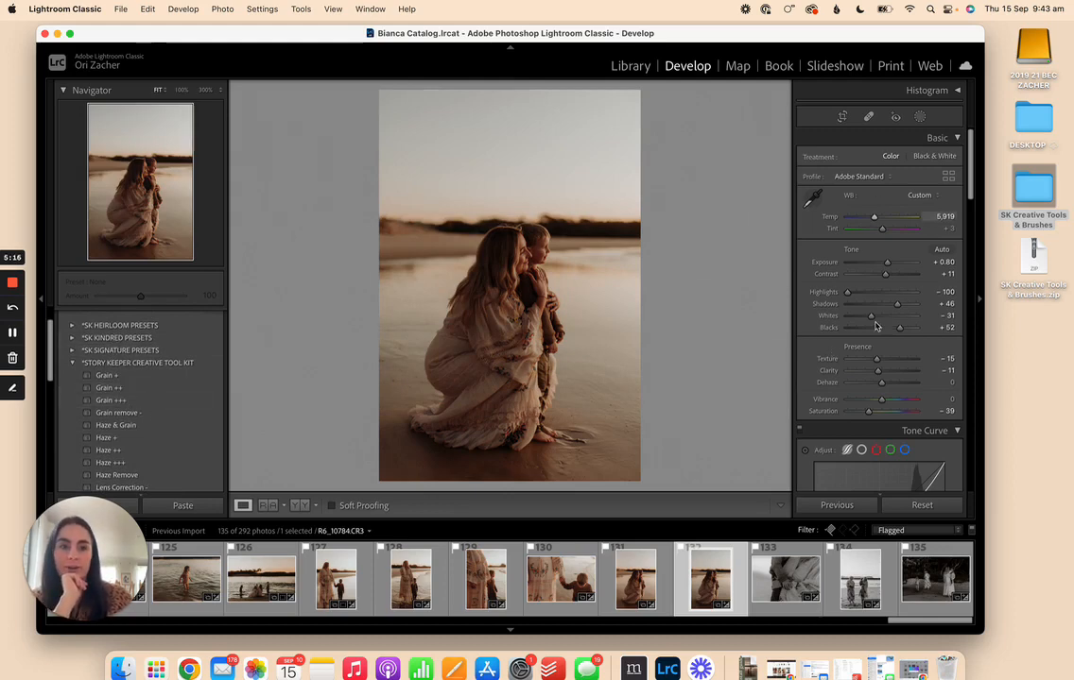
pyautogui.scroll(-10, 887, 345)
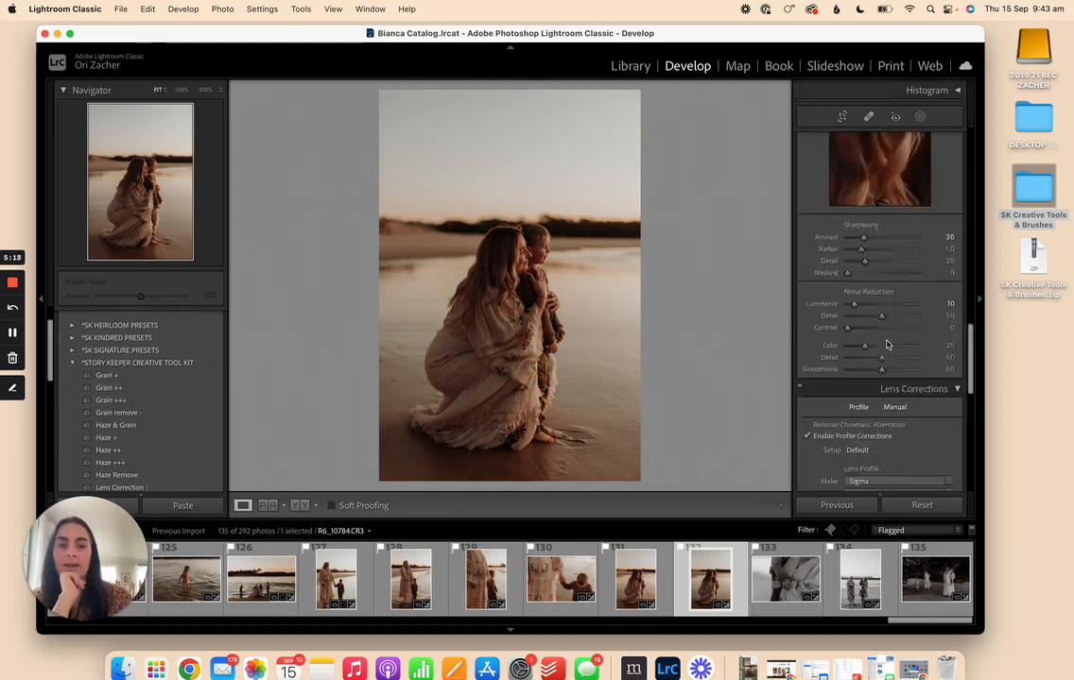
pyautogui.scroll(15, 886, 284)
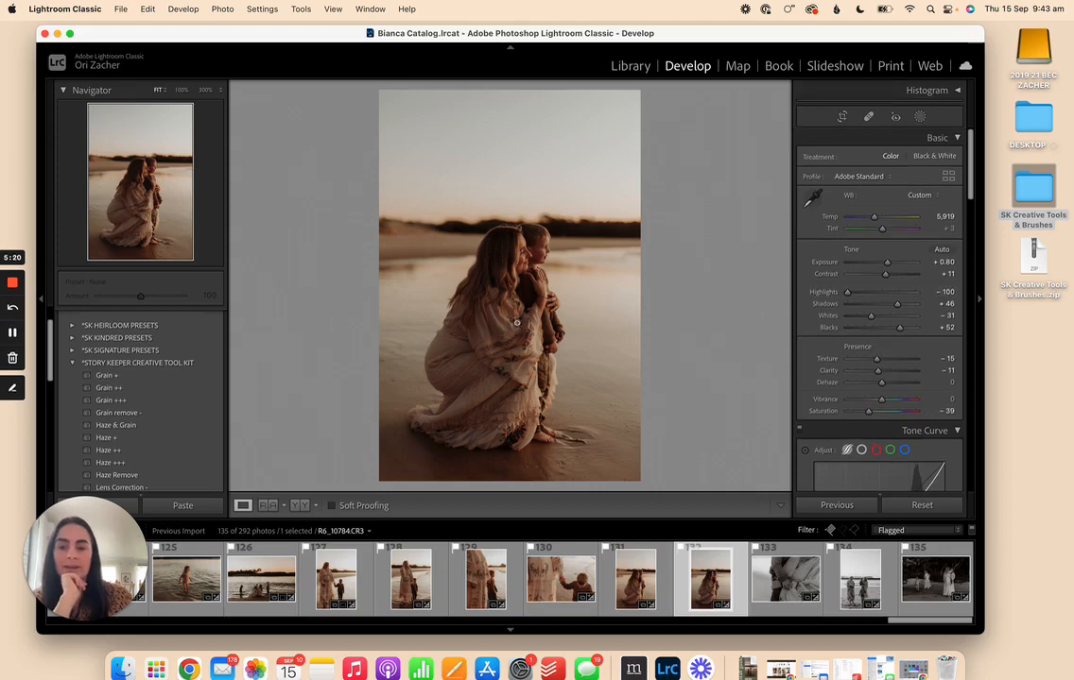
pyautogui.scroll(-5, 125, 449)
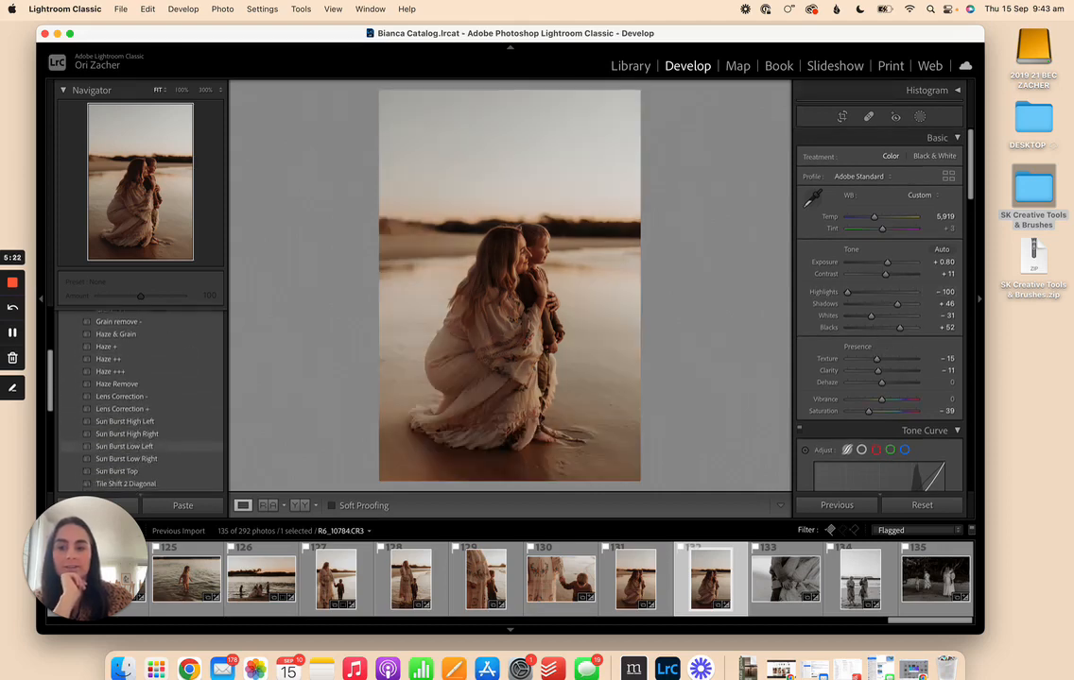
pyautogui.scroll(-4, 109, 443)
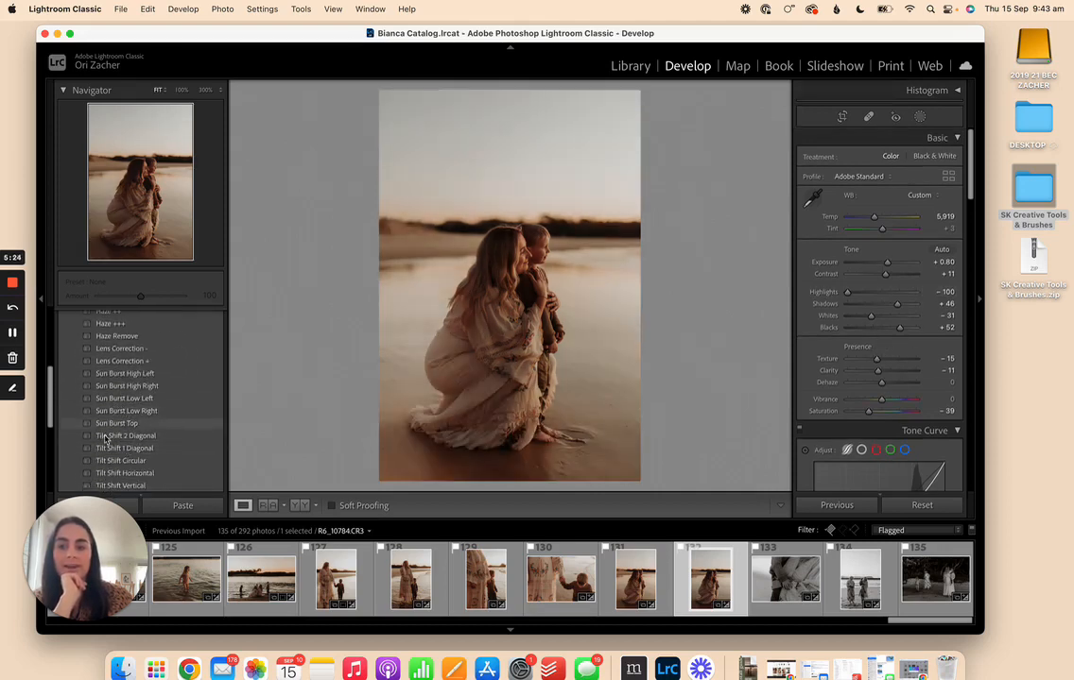
pyautogui.scroll(-3, 139, 473)
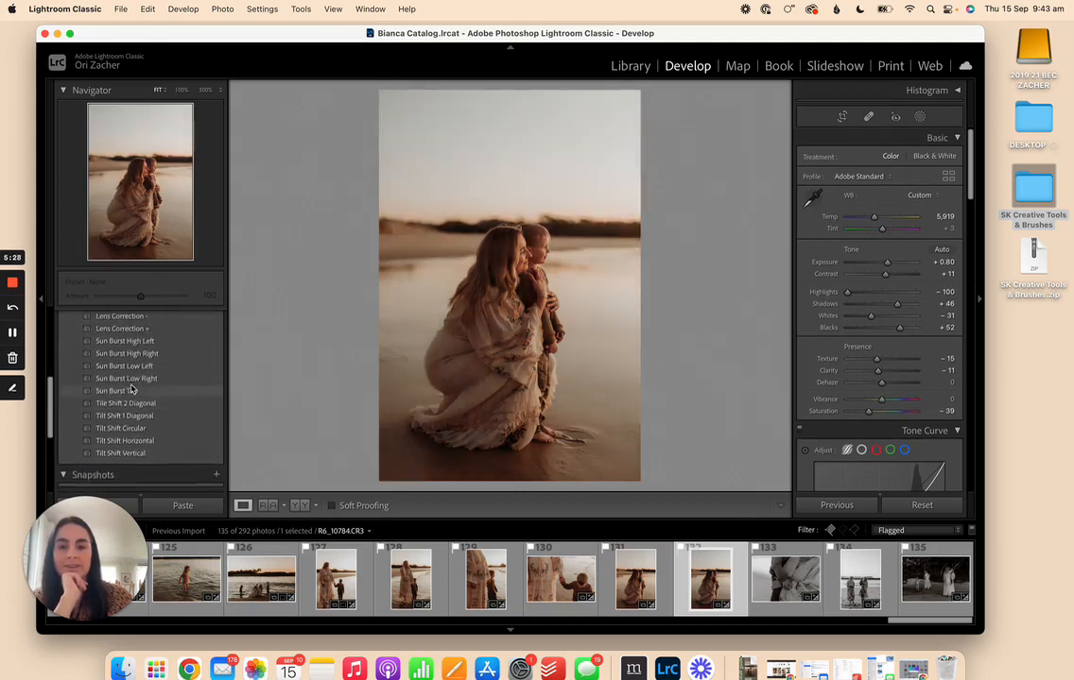
pyautogui.scroll(5, 132, 386)
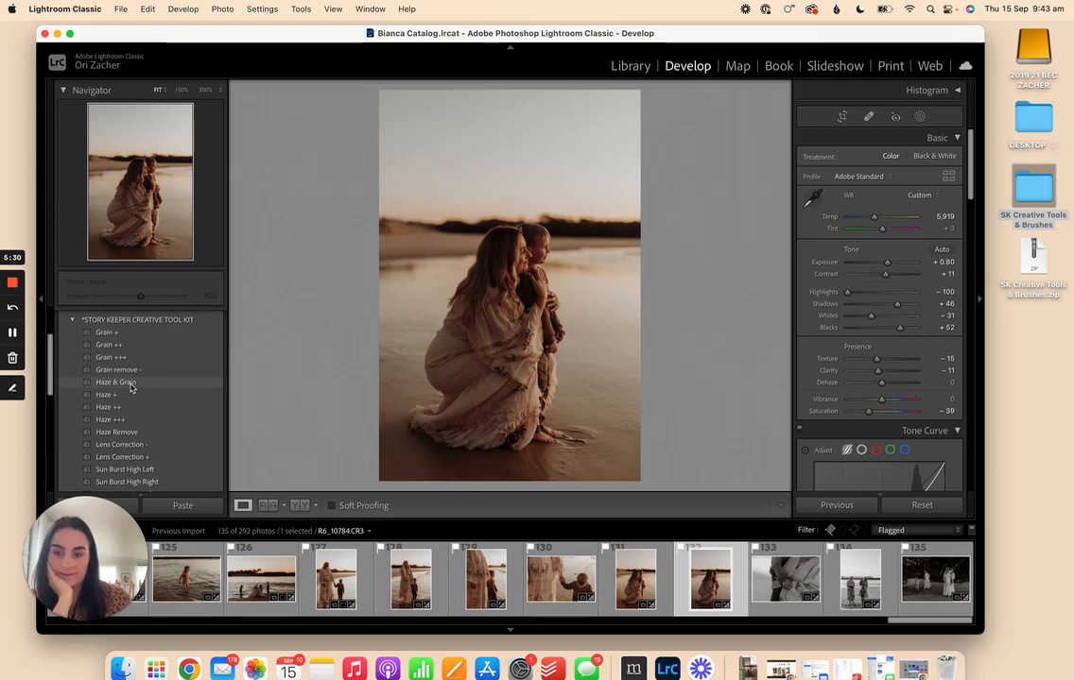